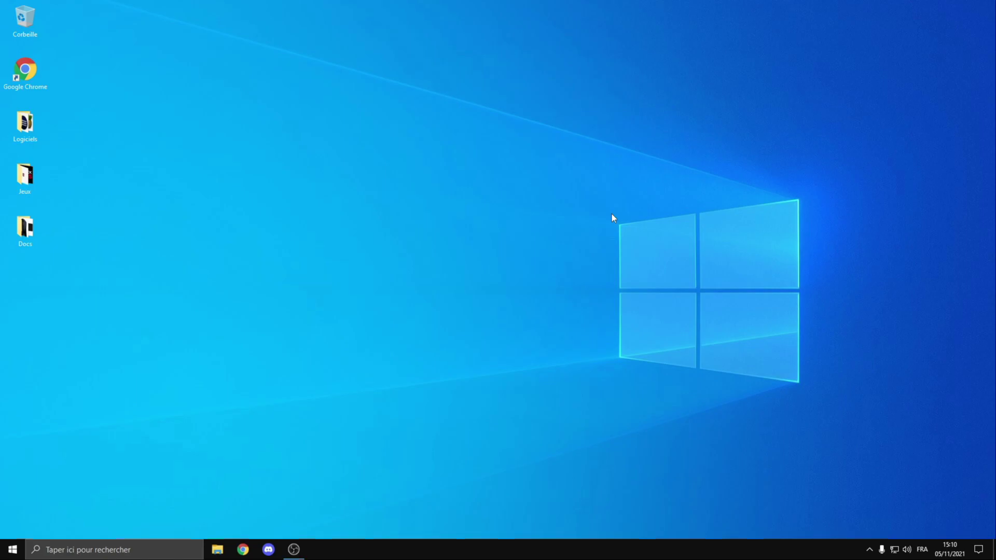
Step: Open Google Chrome and check the installed graphics card model in Device Manager, closing Device Manager when finished
double_click(25, 70)
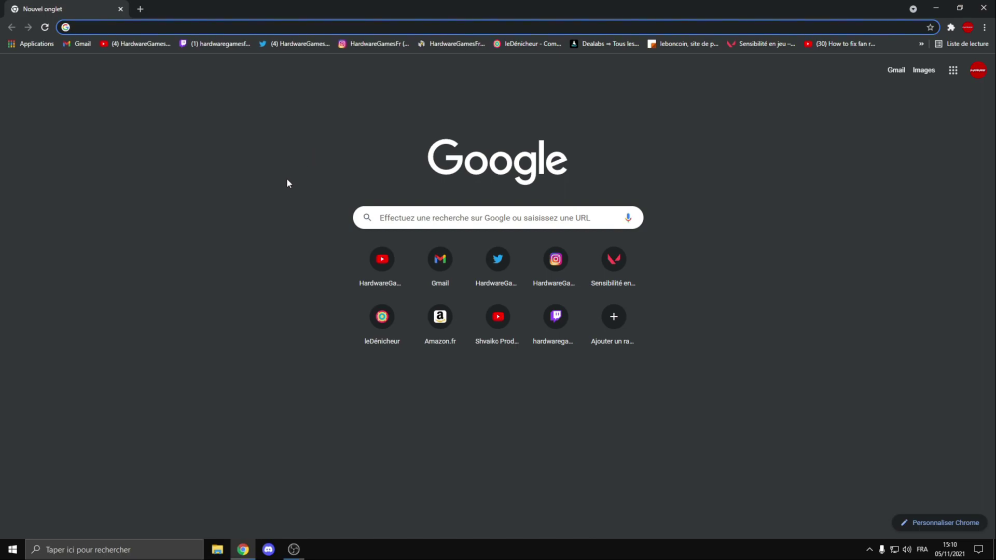
right_click(12, 552)
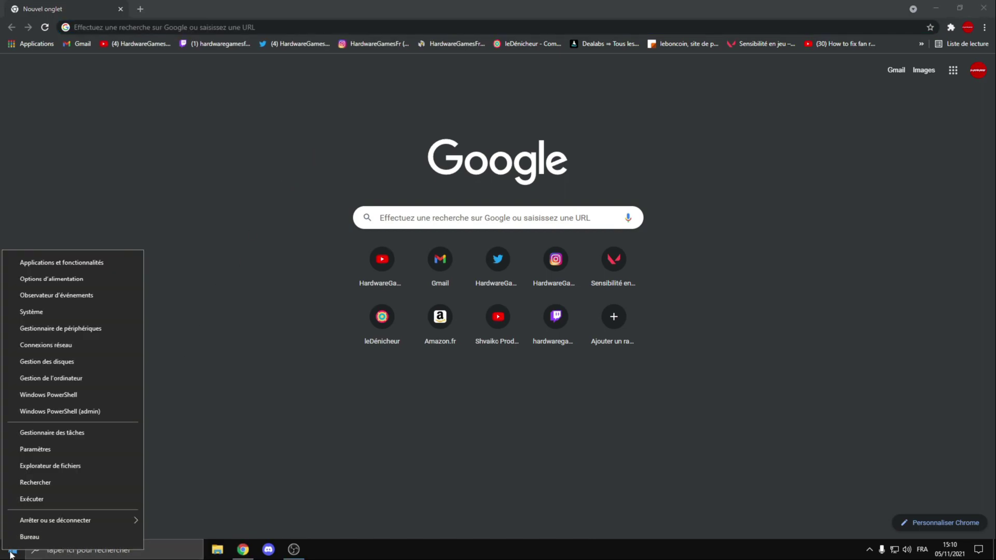
click(59, 329)
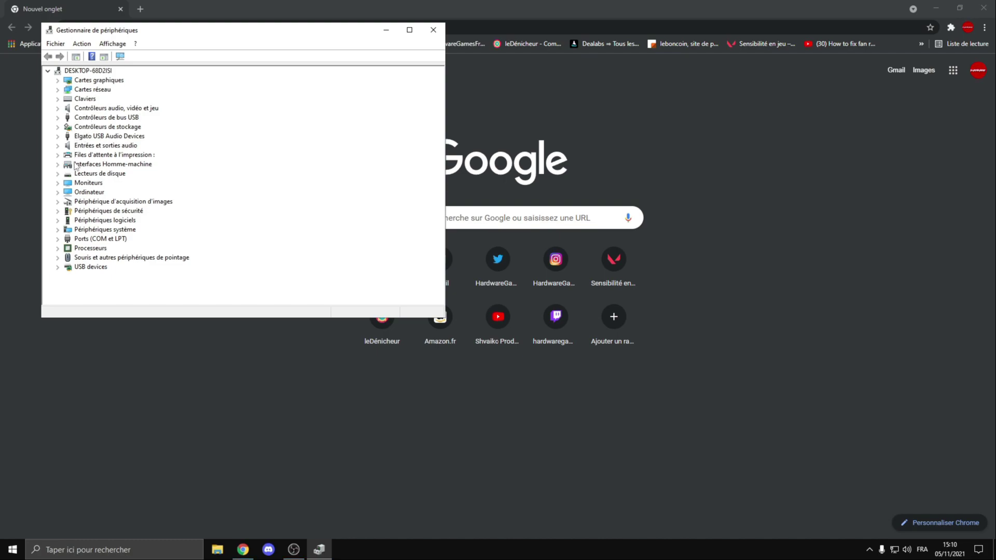
click(57, 81)
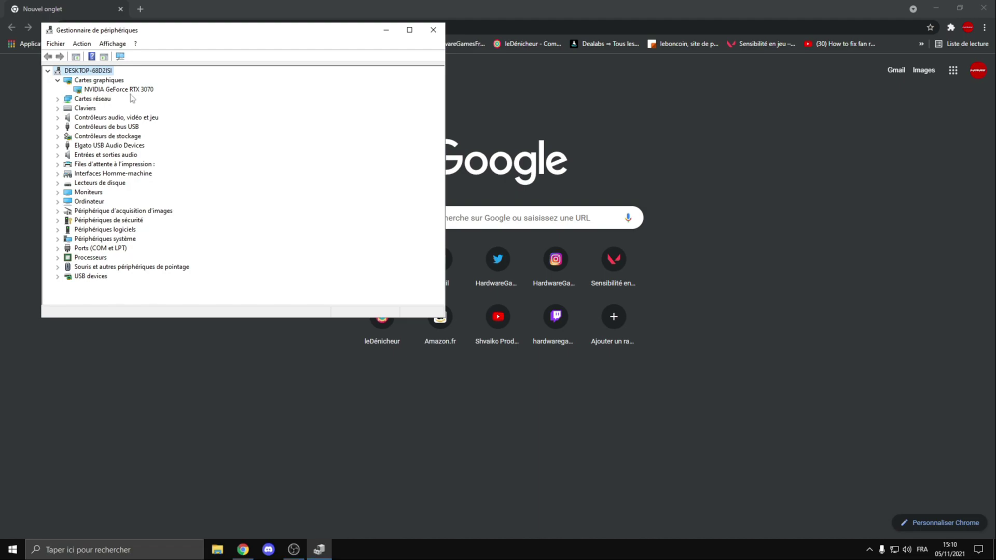
click(150, 93)
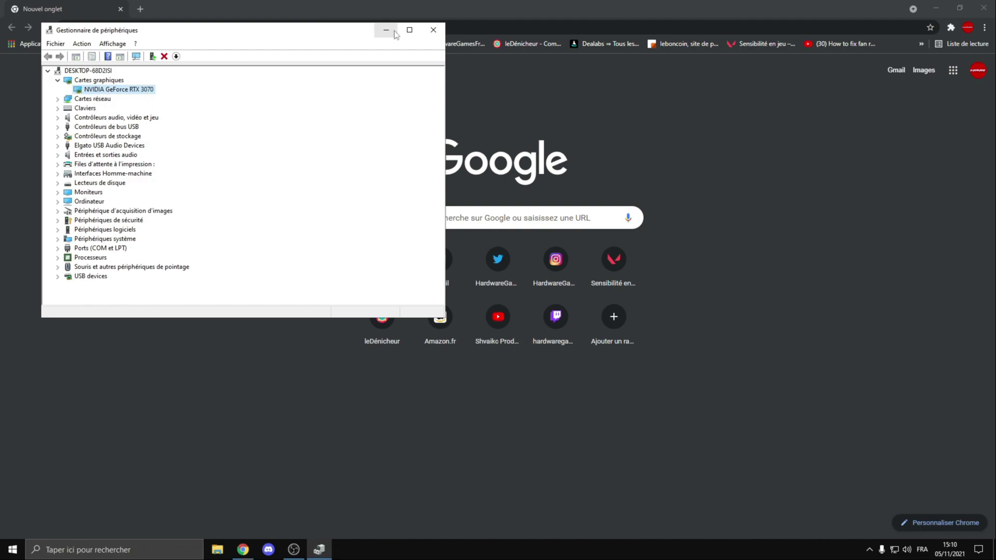
click(433, 30)
Step: Search the web for "rtx 3070 drivers" and open NVIDIA's official GeForce drivers page
text(rtx)
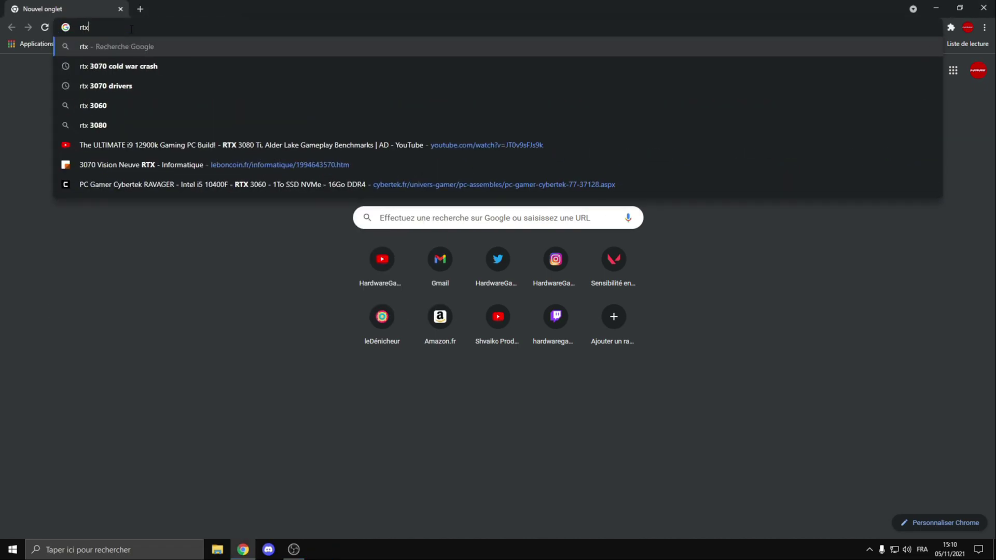
text( 3070)
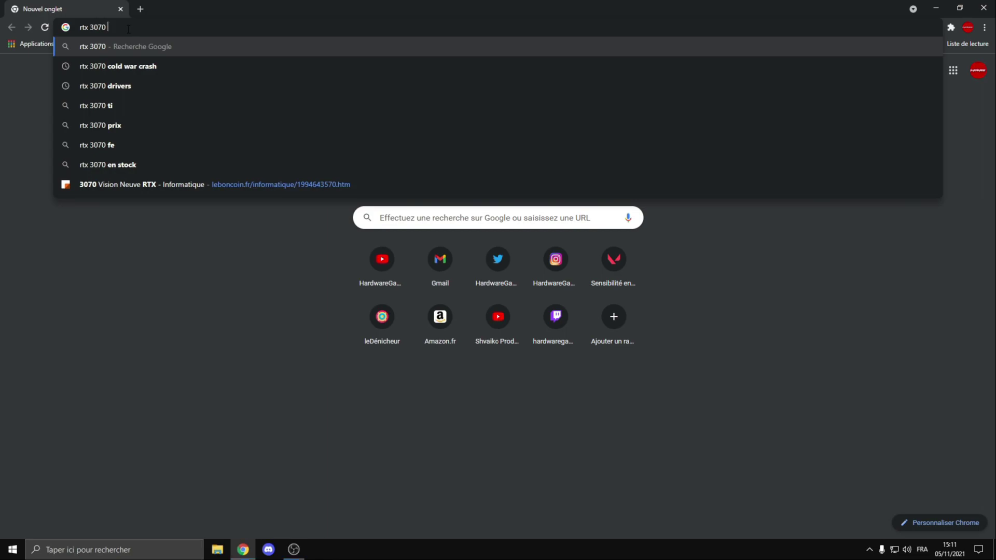
text( drivers)
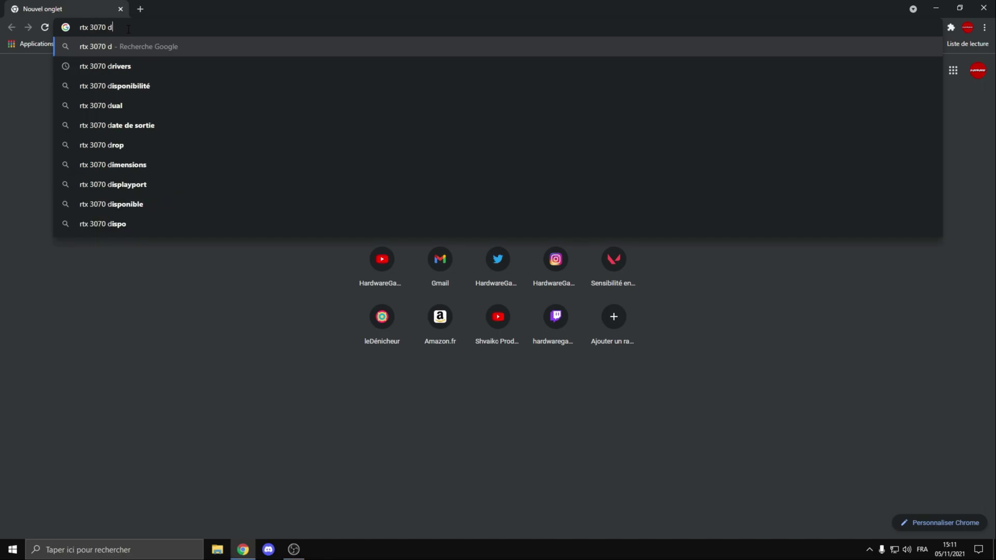
key(Return)
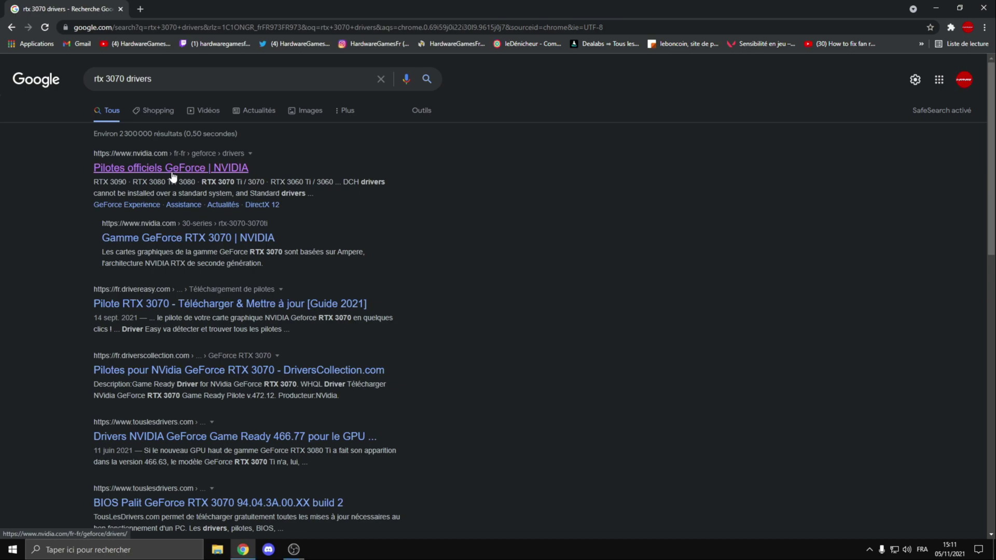
click(156, 169)
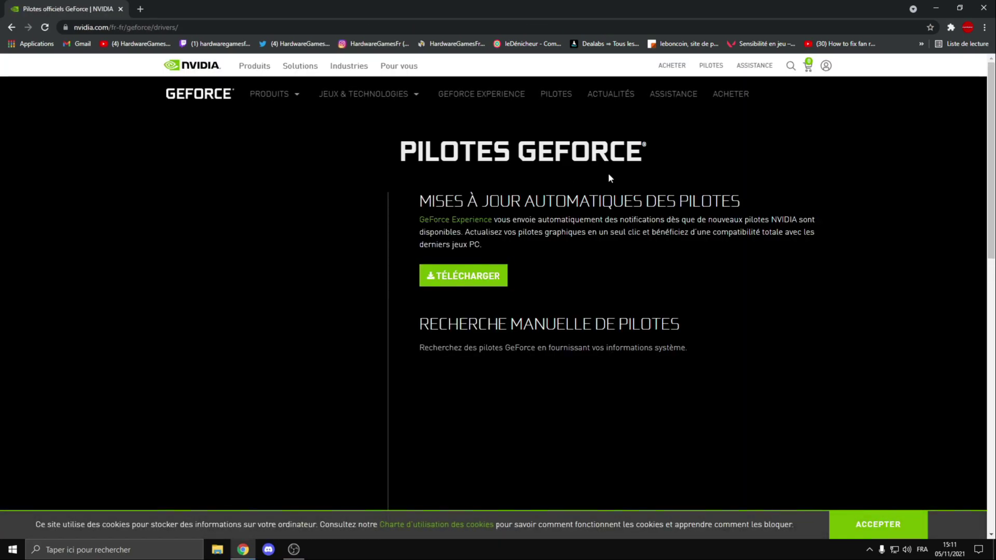
scroll(549, 212, down, 1)
scroll(549, 216, up, 1)
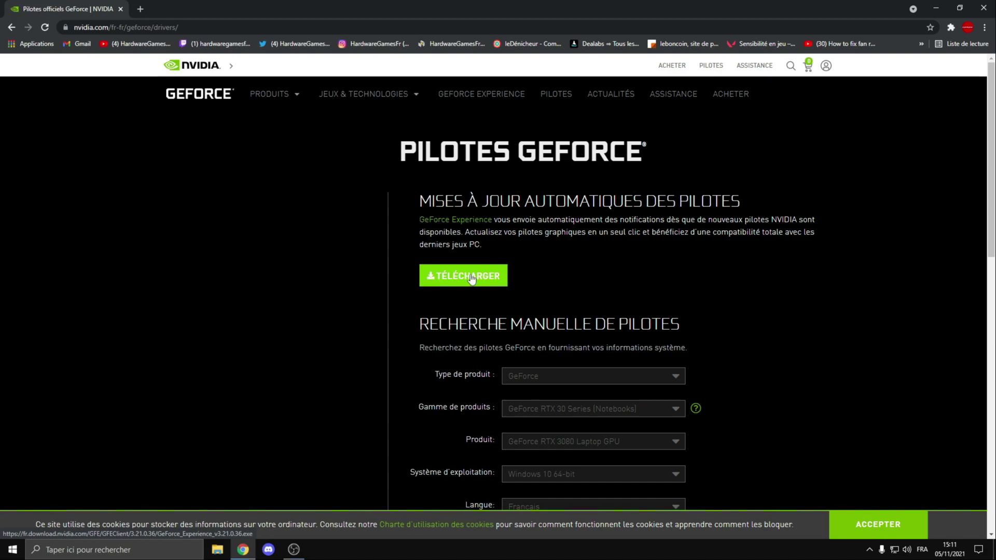
Step: Set the manual driver search to the GeForce RTX 30 Series range and the GeForce RTX 3070 product
scroll(550, 284, down, 2)
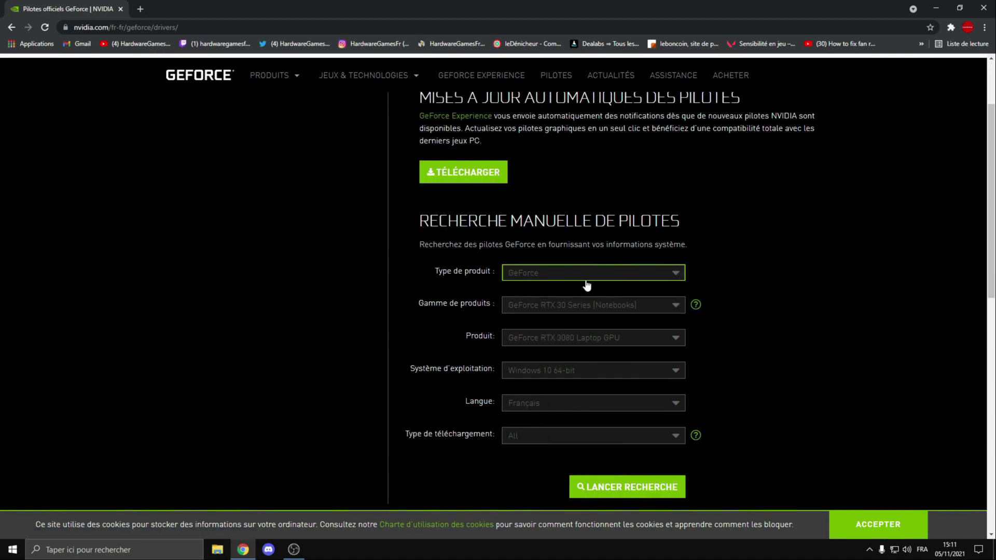
click(598, 280)
click(720, 244)
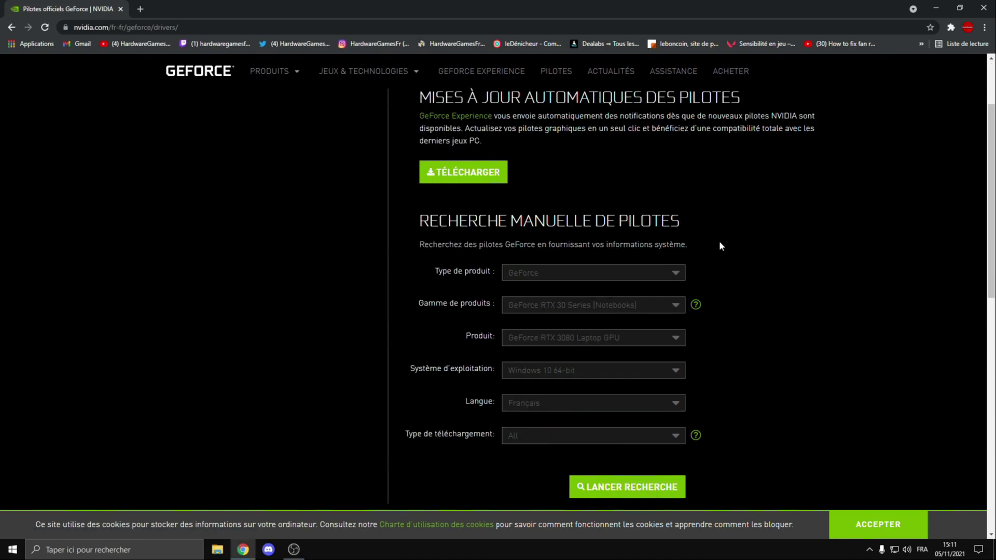
scroll(696, 264, down, 1)
click(627, 255)
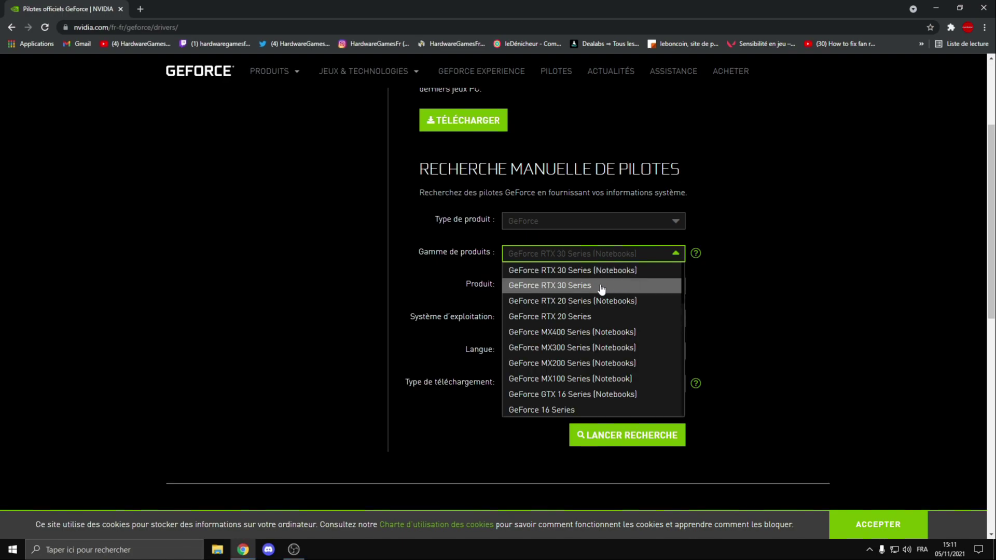
click(563, 290)
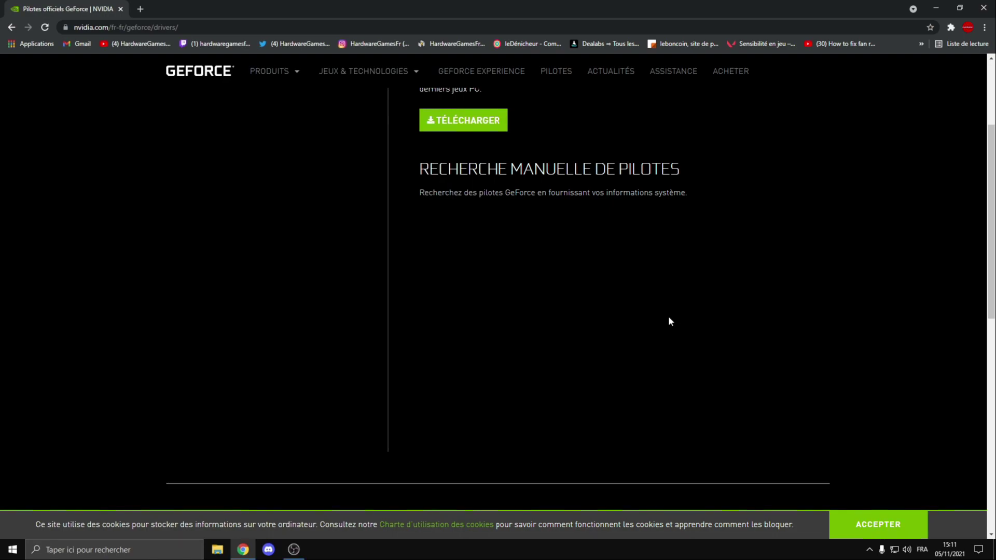
click(591, 292)
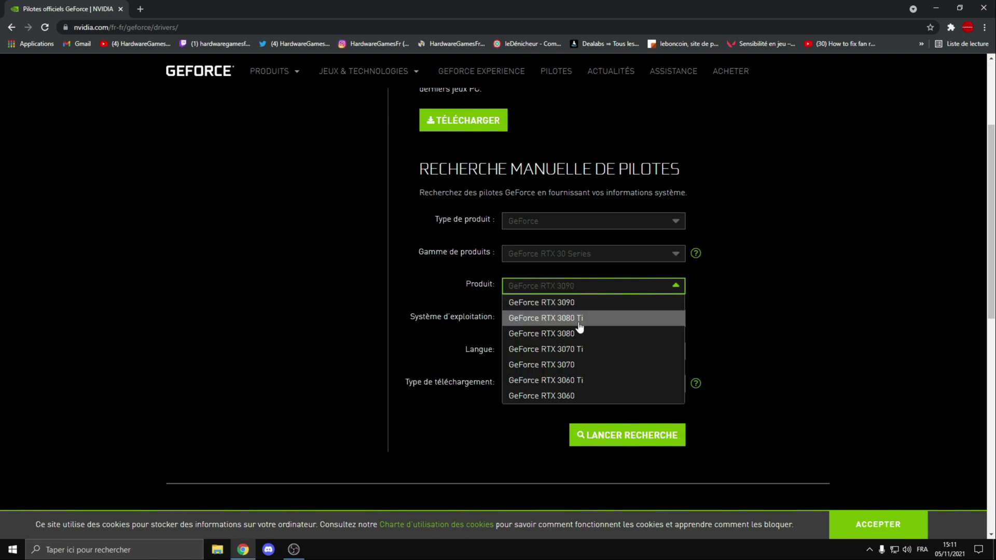
click(591, 365)
scroll(706, 304, down, 1)
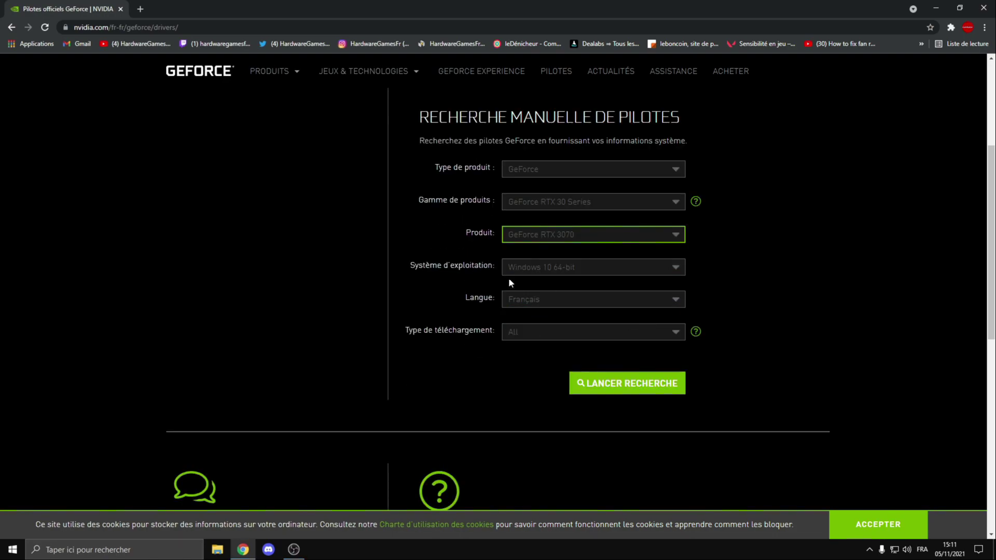
Step: Review the operating system choices, and check the PC's Windows edition and system type in its system properties
click(577, 271)
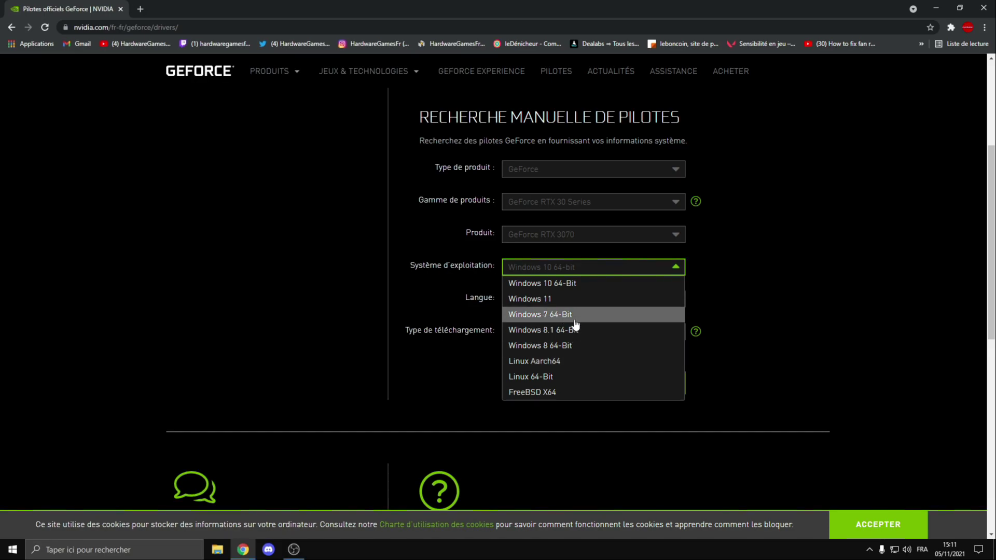
click(713, 276)
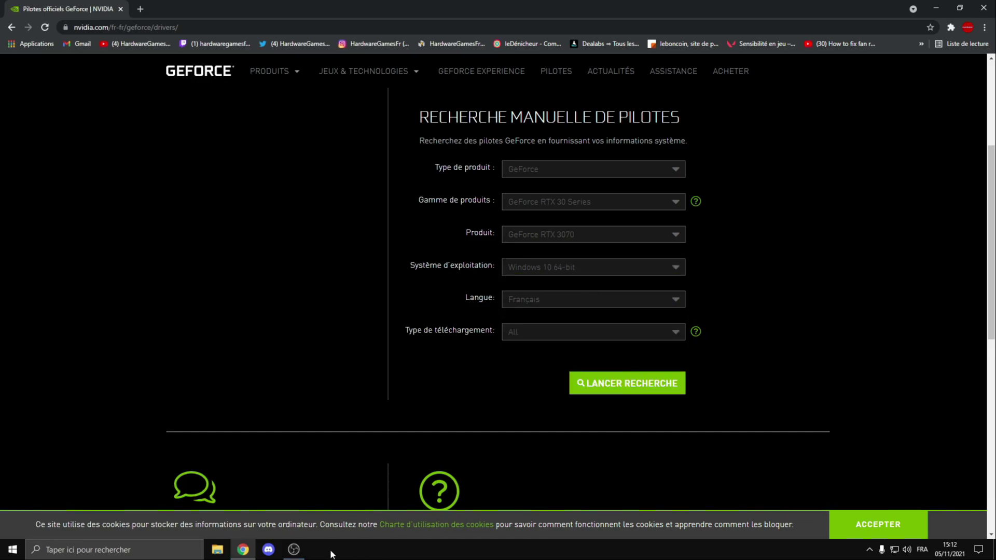
click(217, 549)
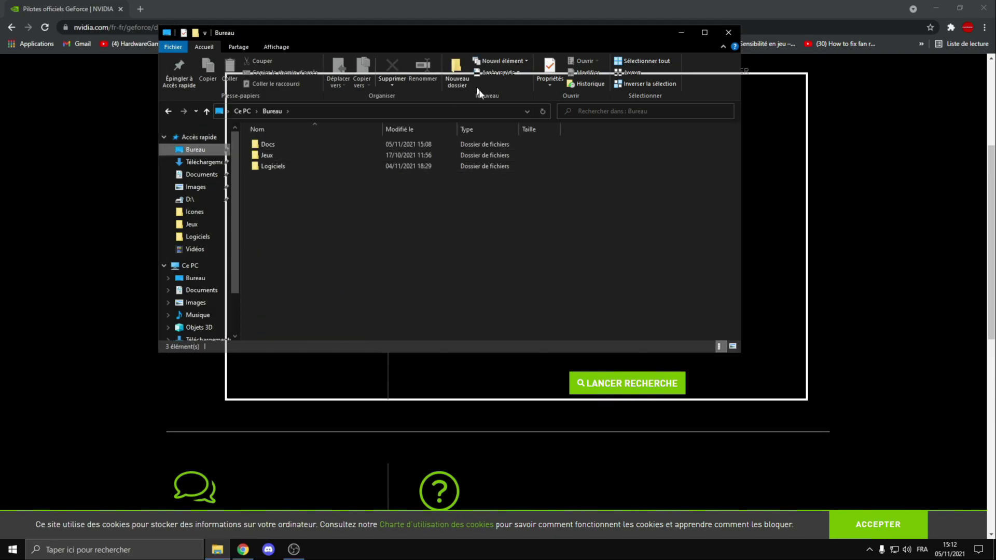
right_click(362, 290)
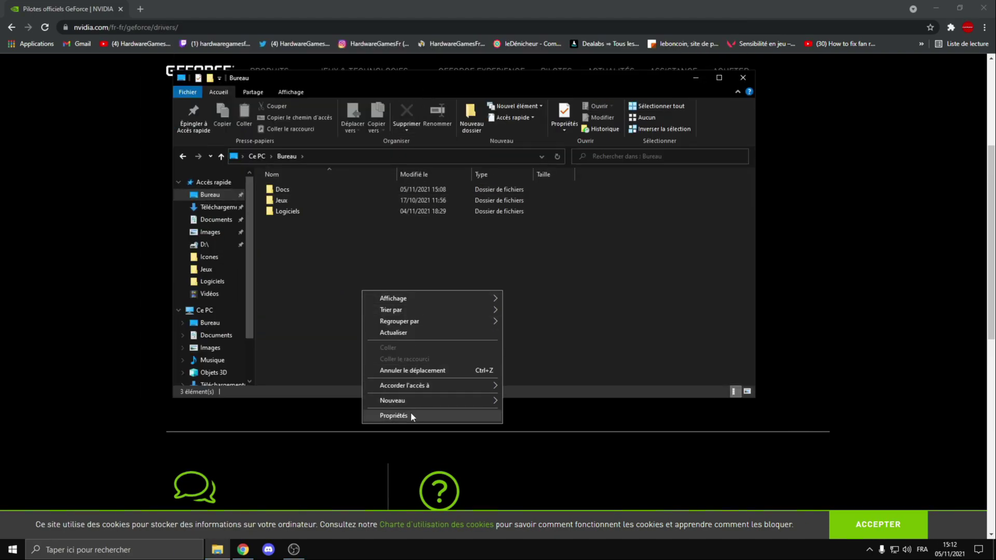
click(205, 311)
right_click(402, 351)
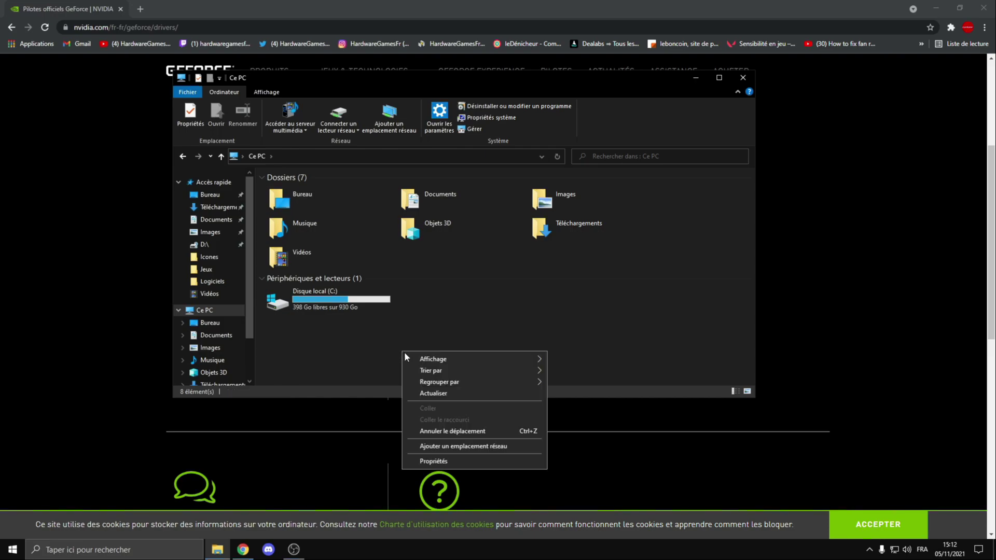
click(453, 463)
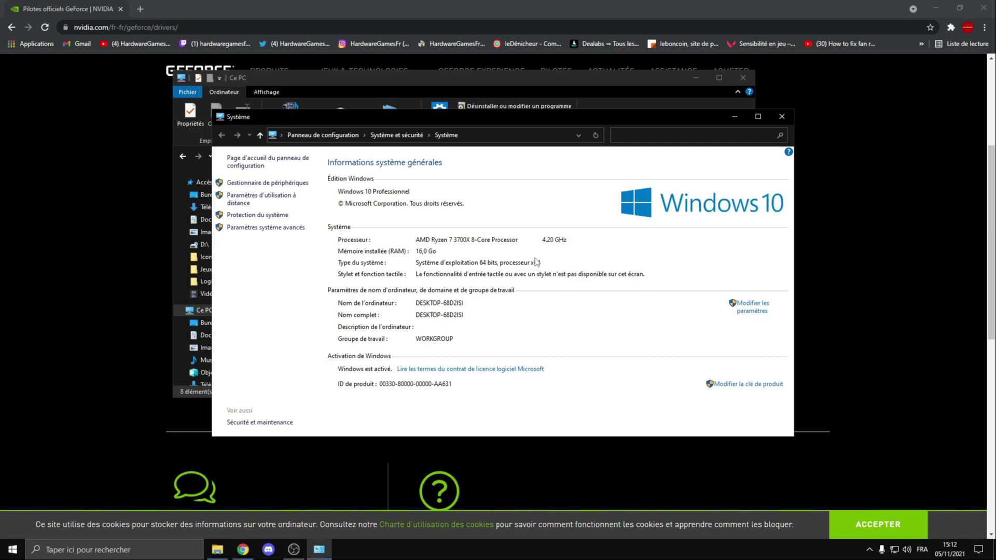
click(782, 116)
click(743, 77)
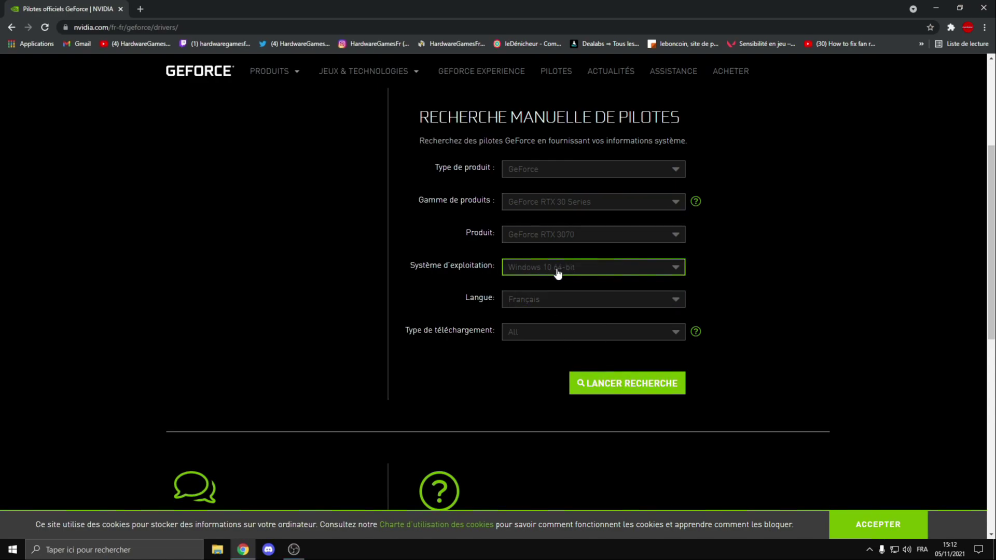
Step: Run the manual driver search for the selected graphics card and view the listed drivers
click(643, 384)
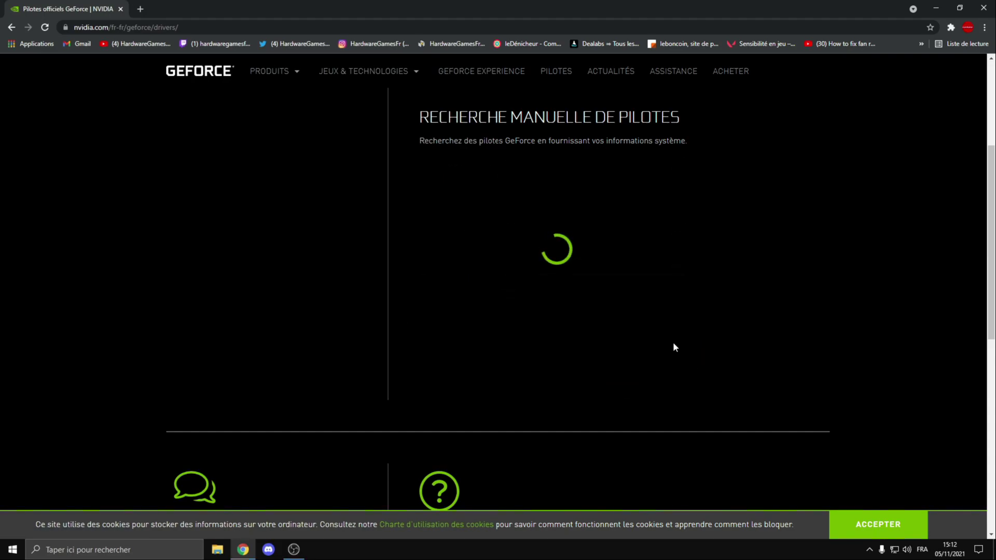
scroll(794, 343, down, 5)
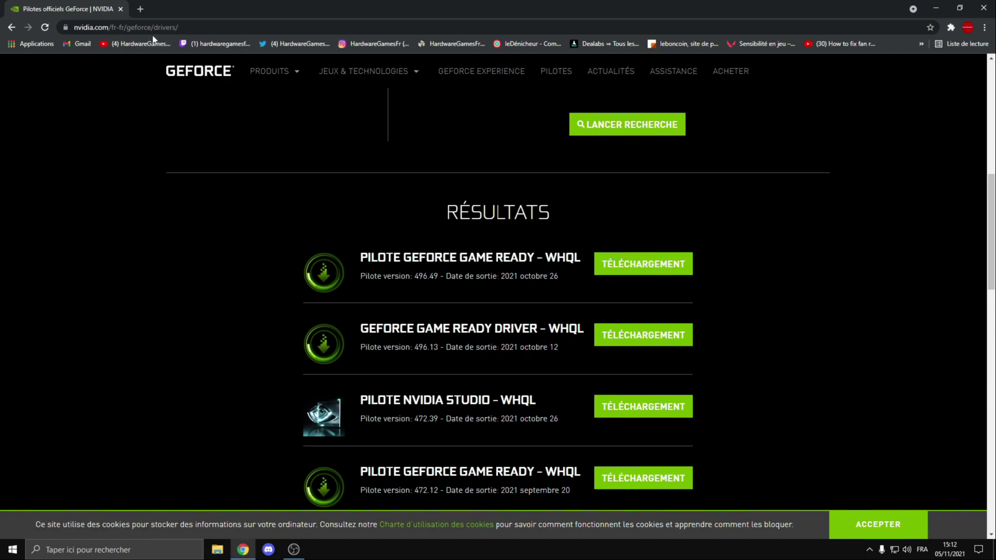
Step: Search the web for "rx 580 drivers" in a new browser tab
click(139, 9)
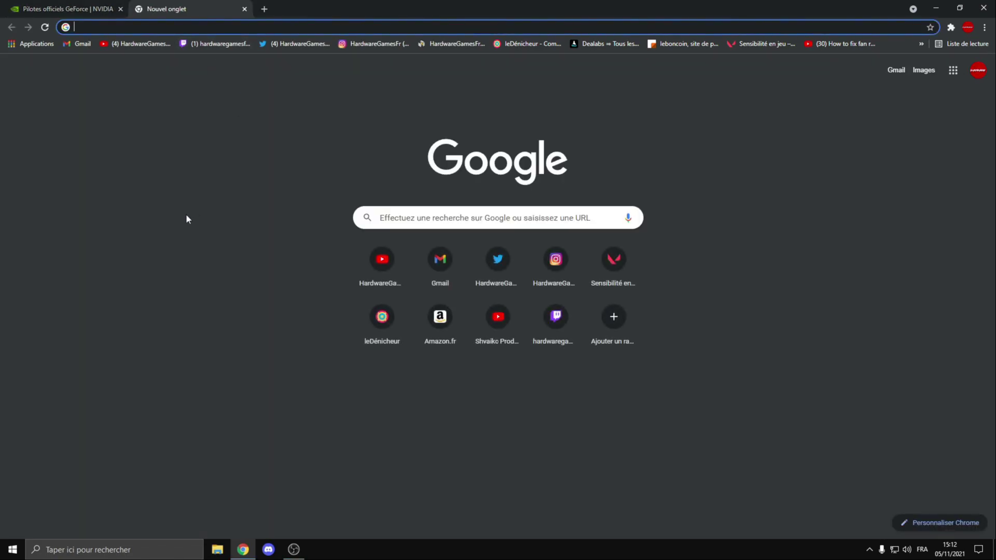
text(rx 580)
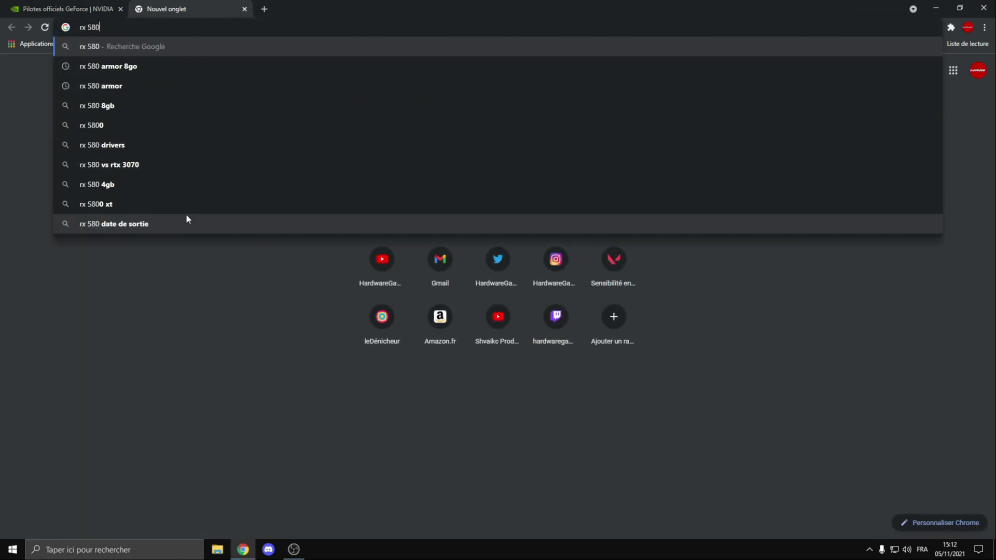
text( d)
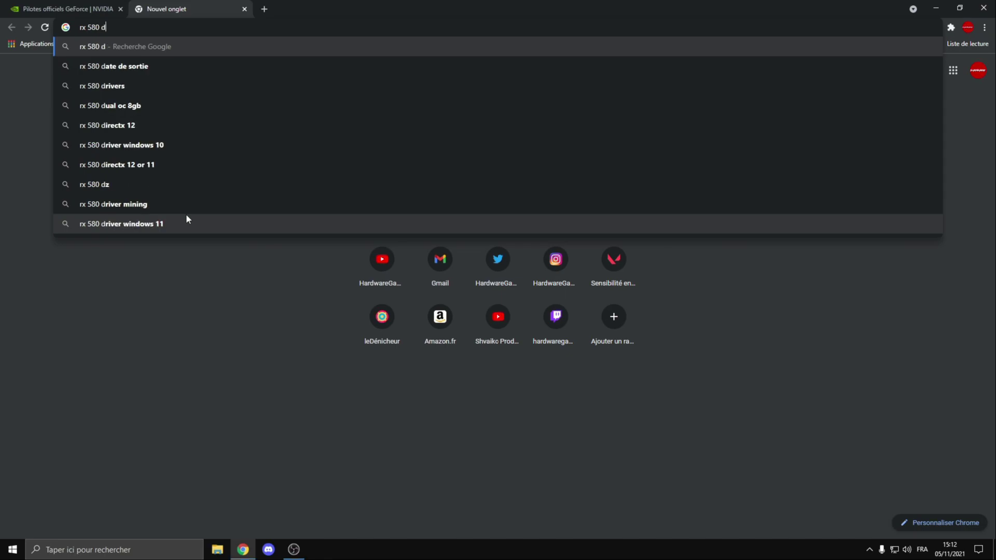
text(rivers)
key(Return)
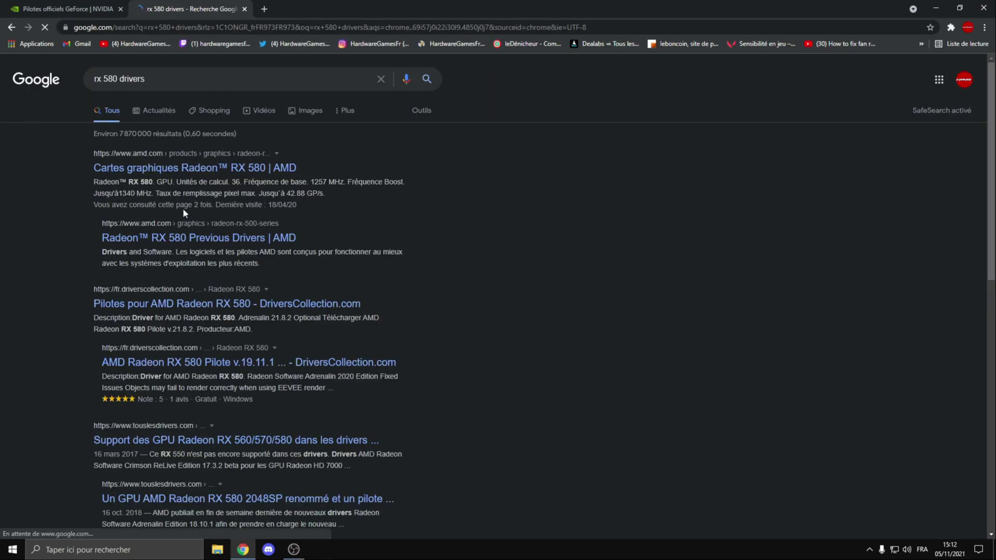
Step: Open AMD's Radeon RX 580 Previous Drivers page from the search results and dismiss its cookie notice
click(176, 167)
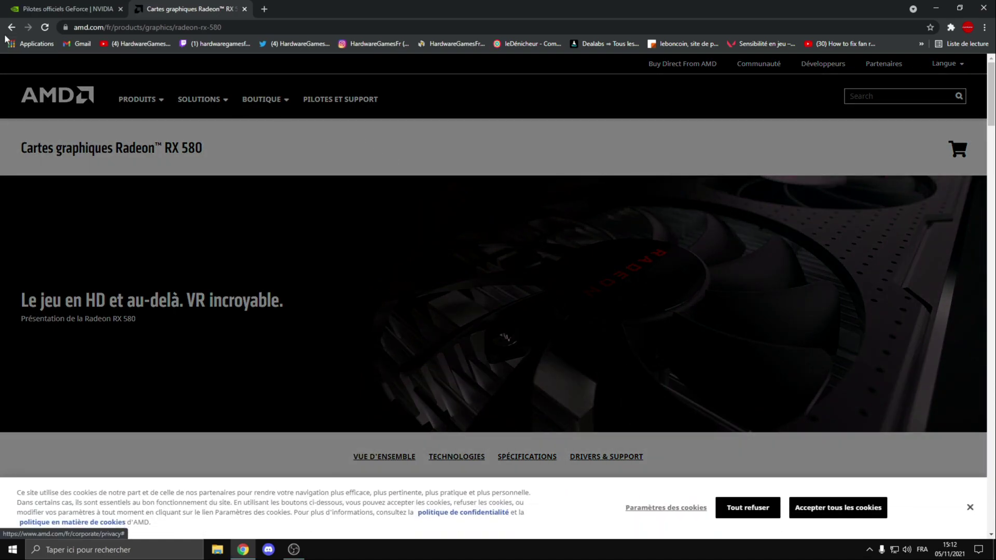
click(11, 29)
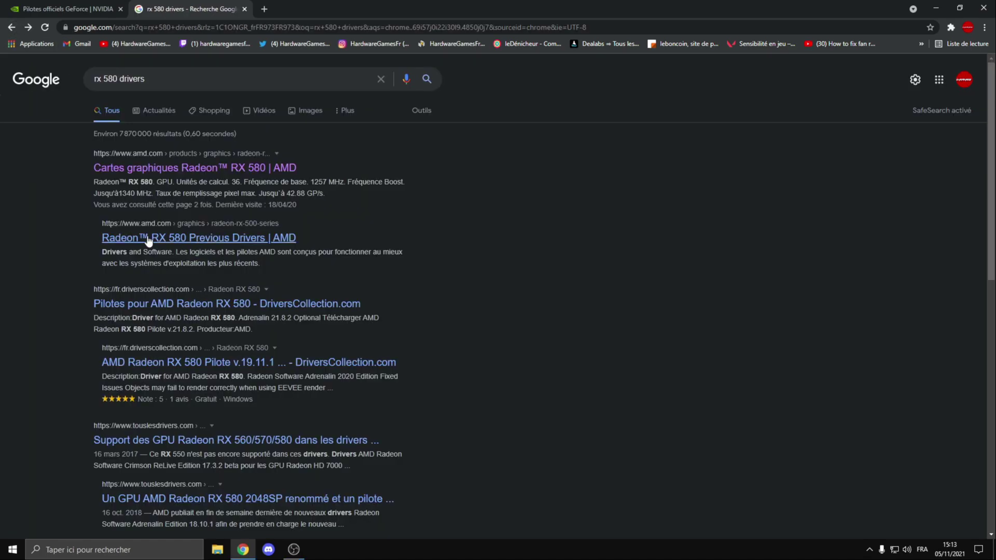
click(187, 238)
scroll(284, 203, down, 1)
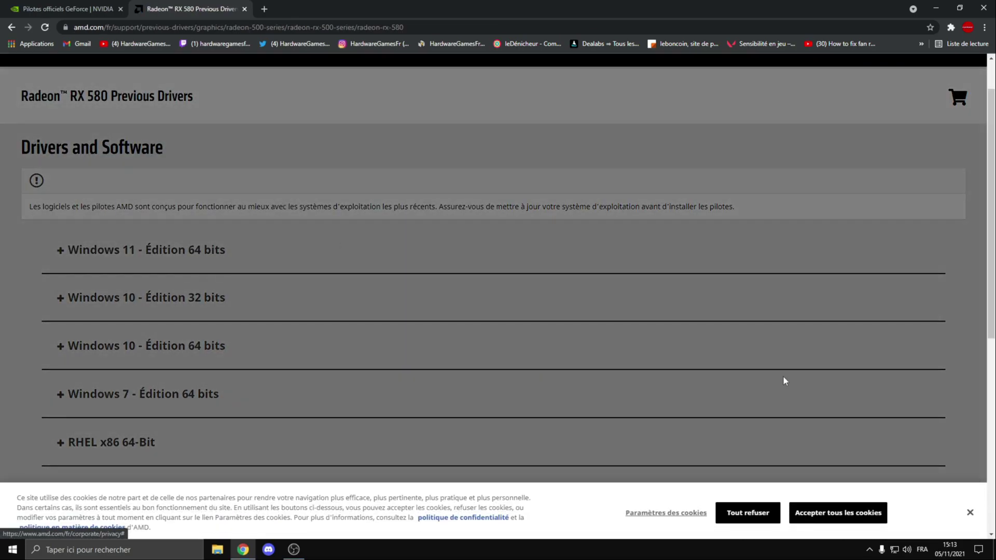
click(970, 508)
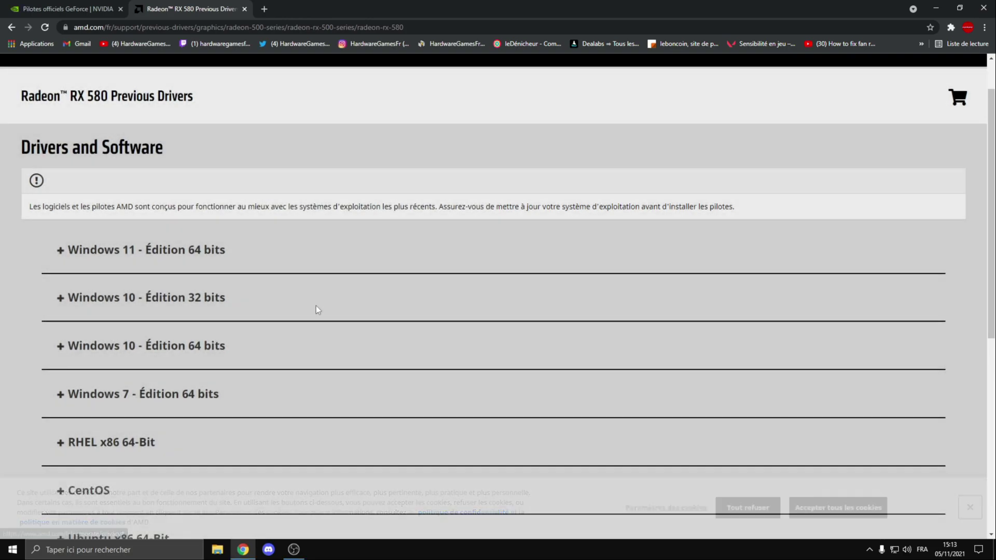
scroll(222, 219, down, 2)
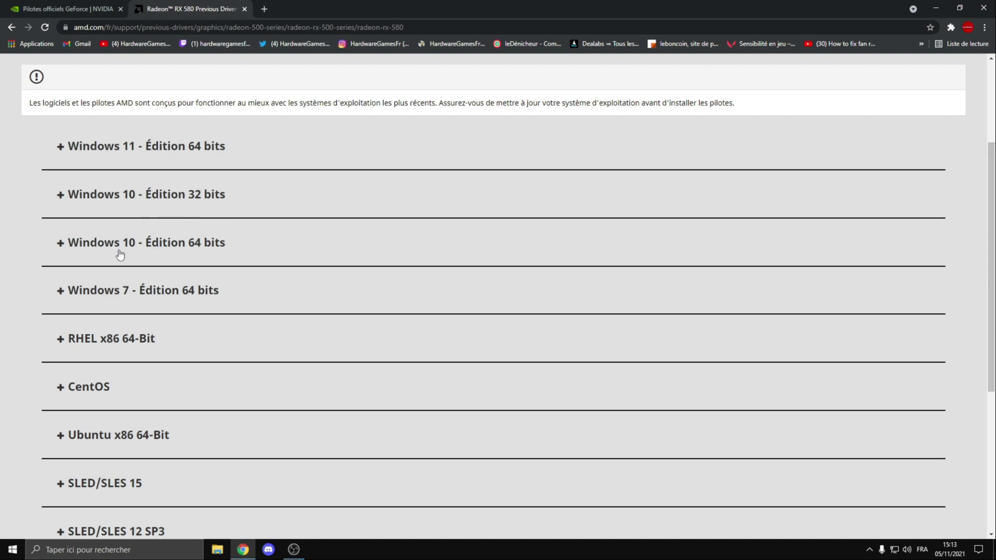
Step: Expand the Windows 10 64-bit edition drivers and find the Adrenalin 21.8.2 Recommended (WHQL) release
click(193, 248)
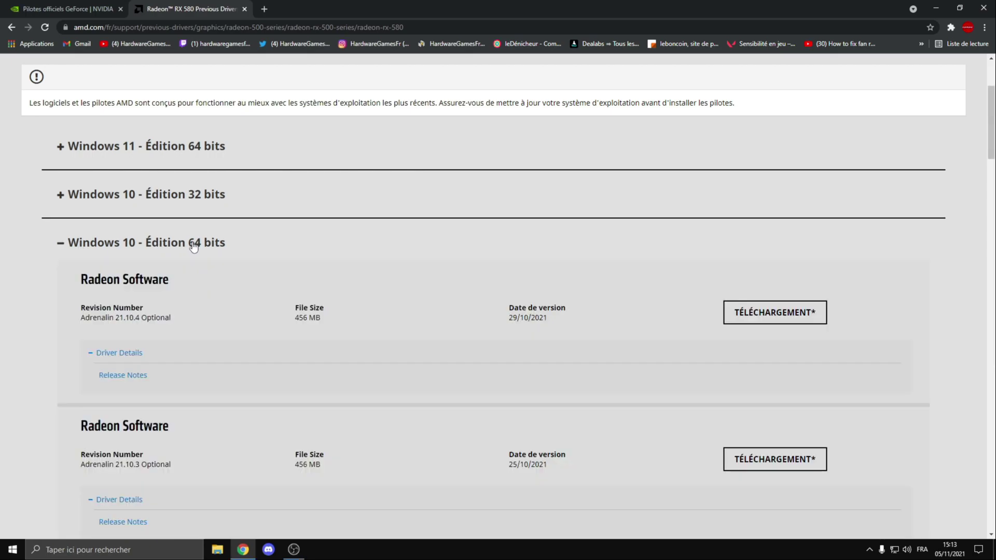
scroll(308, 226, down, 1)
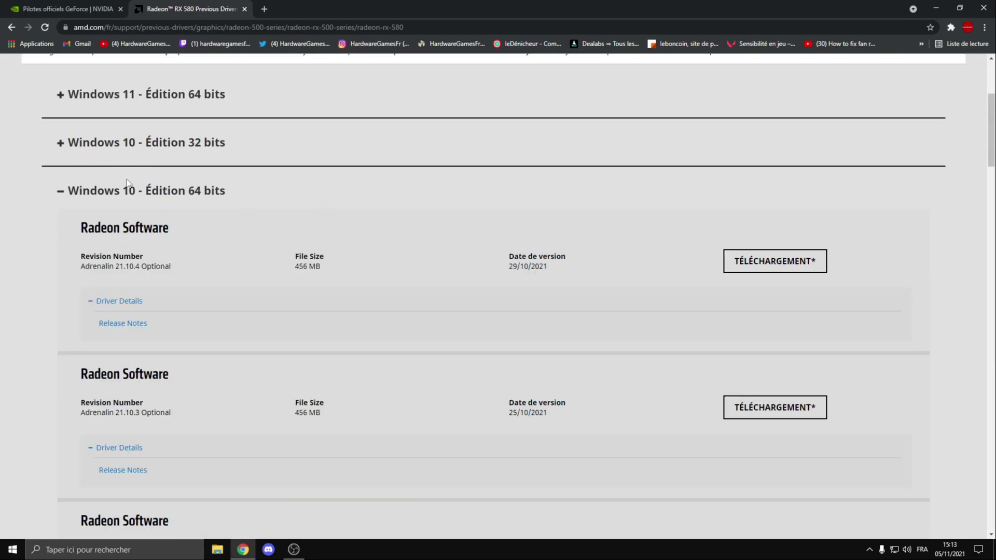
scroll(260, 200, down, 1)
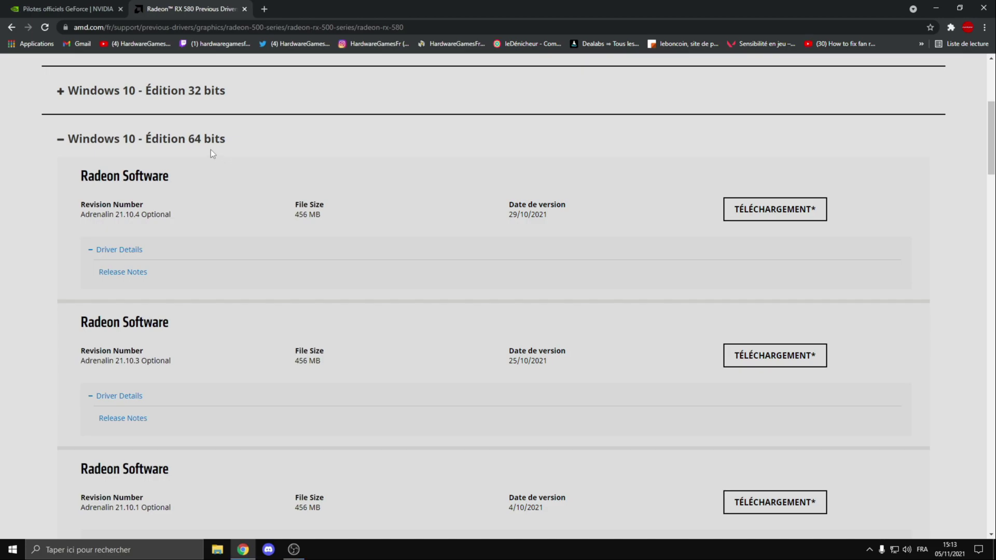
scroll(195, 191, down, 7)
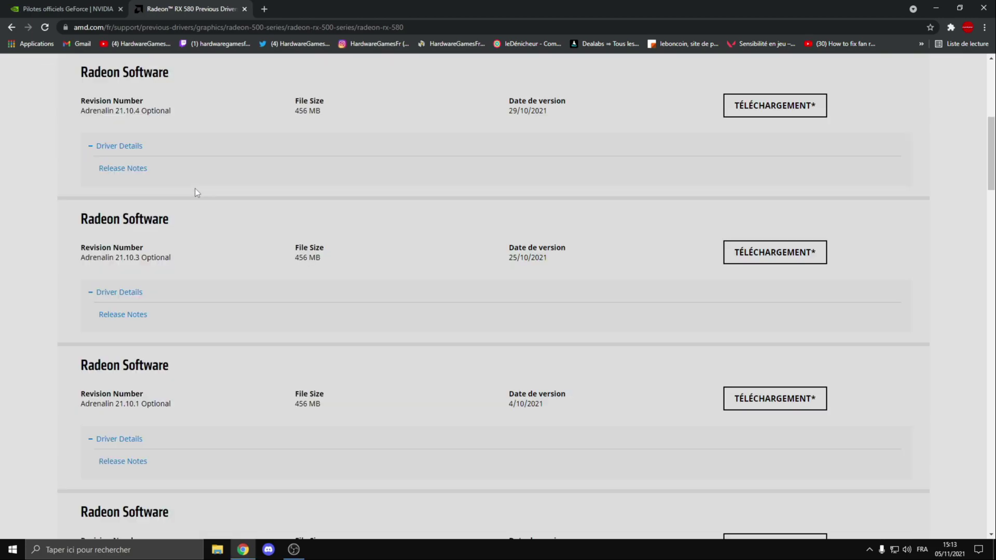
scroll(195, 190, down, 5)
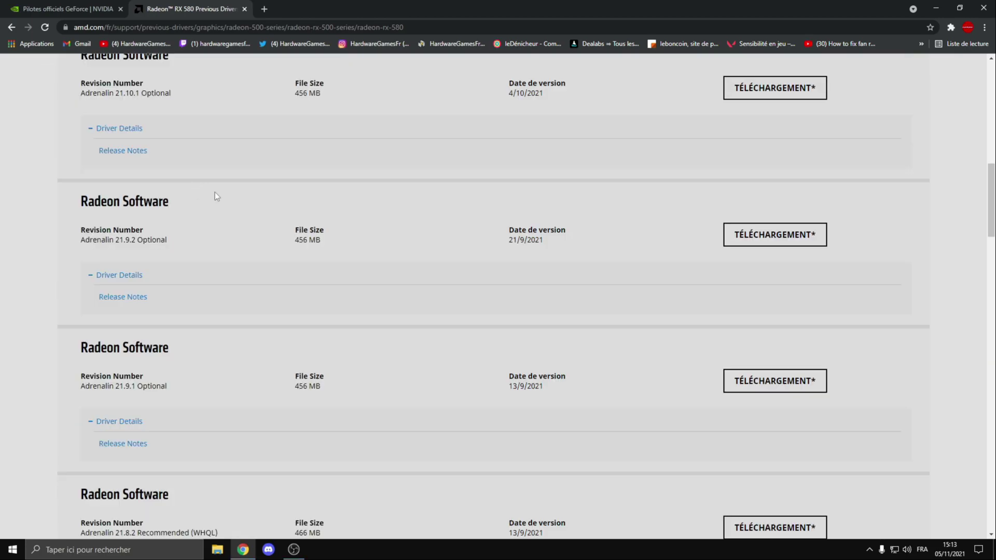
drag(226, 325, 82, 331)
Step: Compare the Optional Adrenalin releases with the Recommended (WHQL) one in the Windows 10 64-bit list
scroll(257, 278, up, 5)
scroll(258, 281, up, 7)
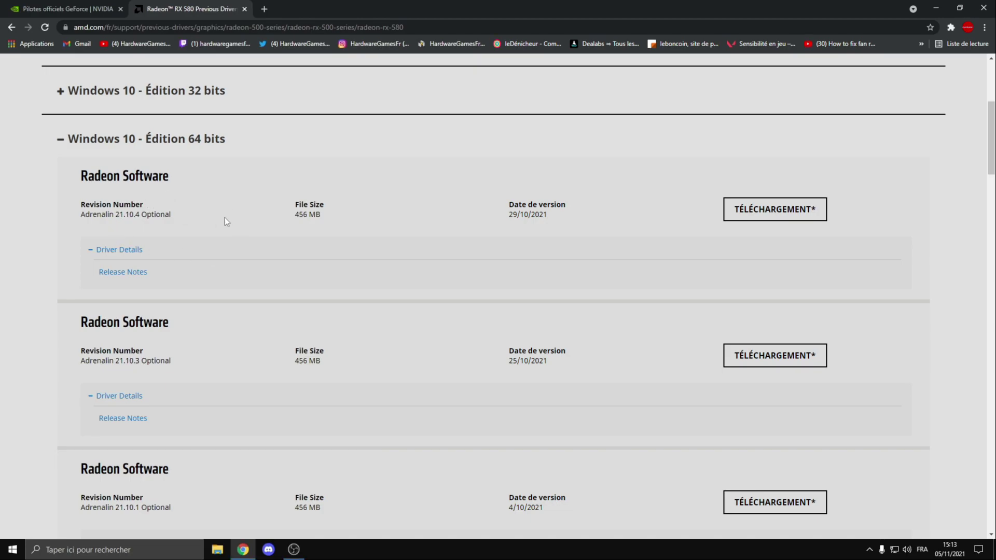
scroll(222, 216, down, 13)
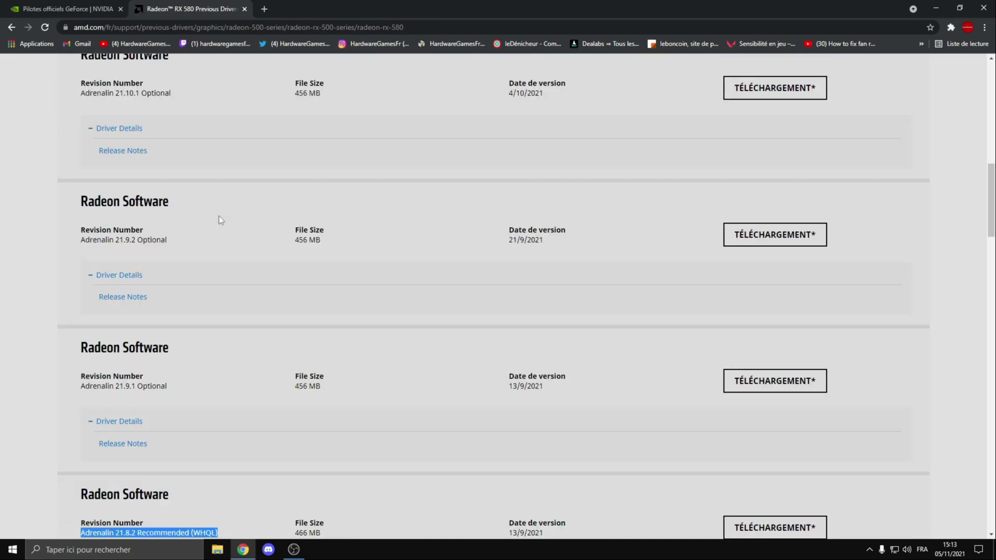
drag(137, 274, 219, 277)
click(230, 276)
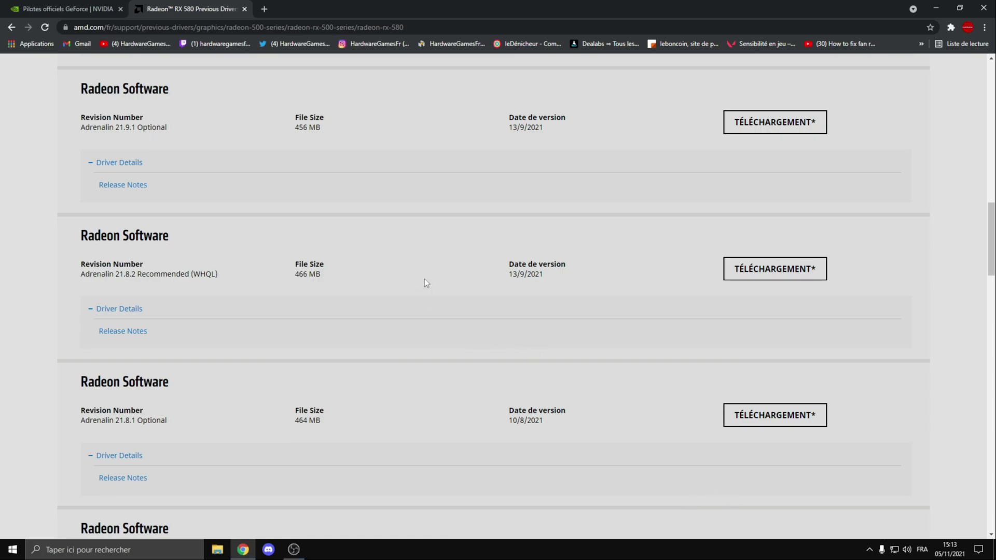
scroll(431, 281, up, 1)
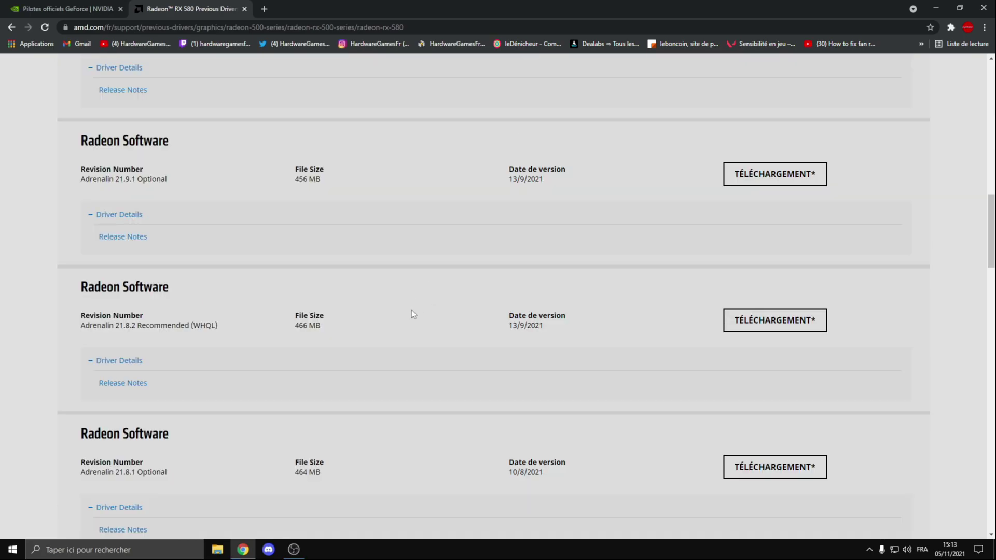
scroll(413, 313, up, 1)
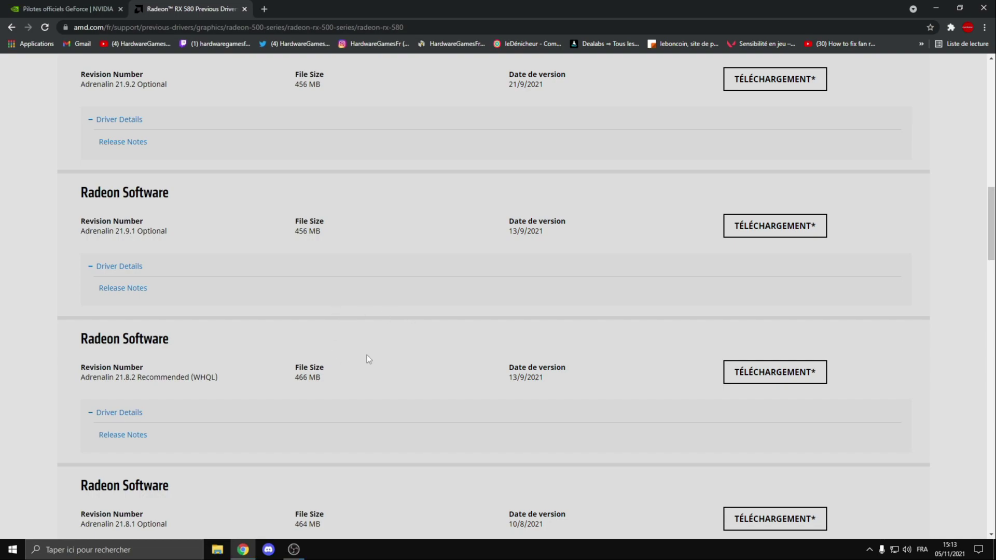
Step: Show the desktop and check its context menu for the graphics card's control panel entry
click(61, 6)
click(172, 7)
click(994, 550)
right_click(393, 285)
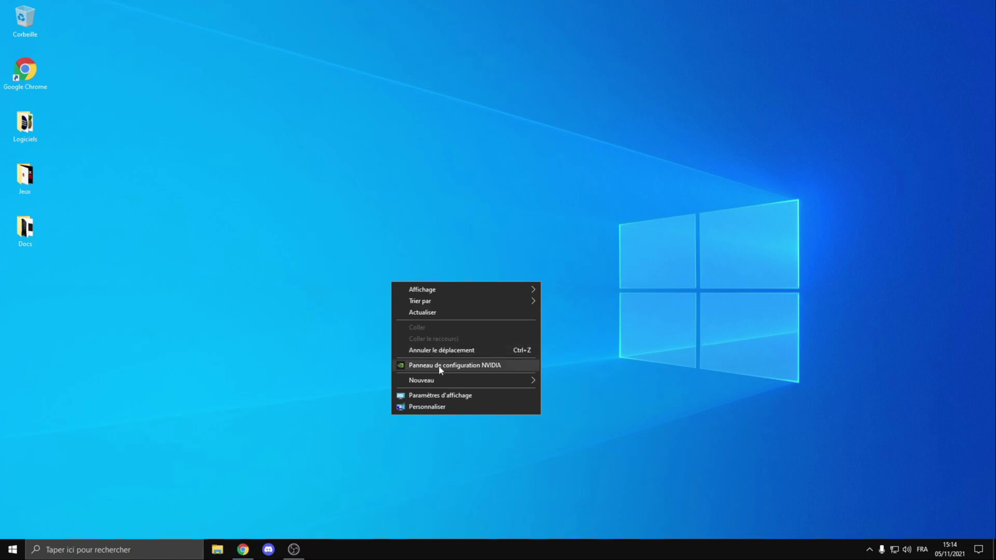
click(776, 386)
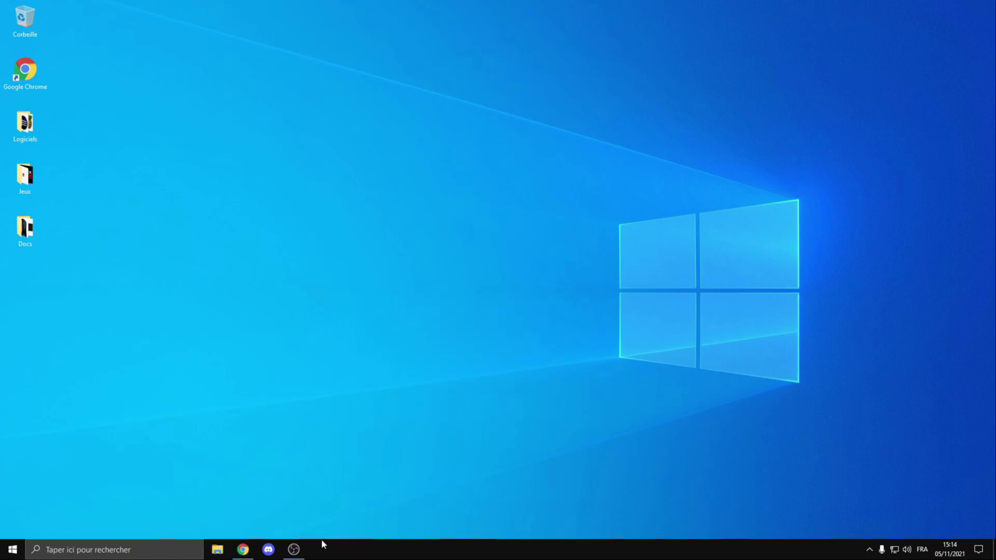
Step: Return to the browser, replacing the AMD and NVIDIA driver pages with a new blank tab
mouse_move(304, 550)
click(244, 549)
scroll(436, 279, up, 3)
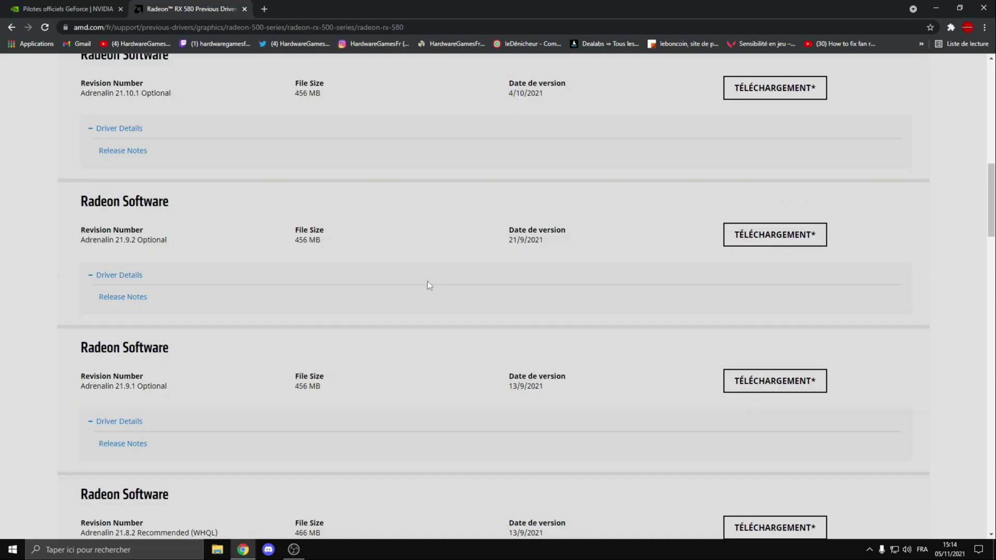
scroll(354, 212, up, 12)
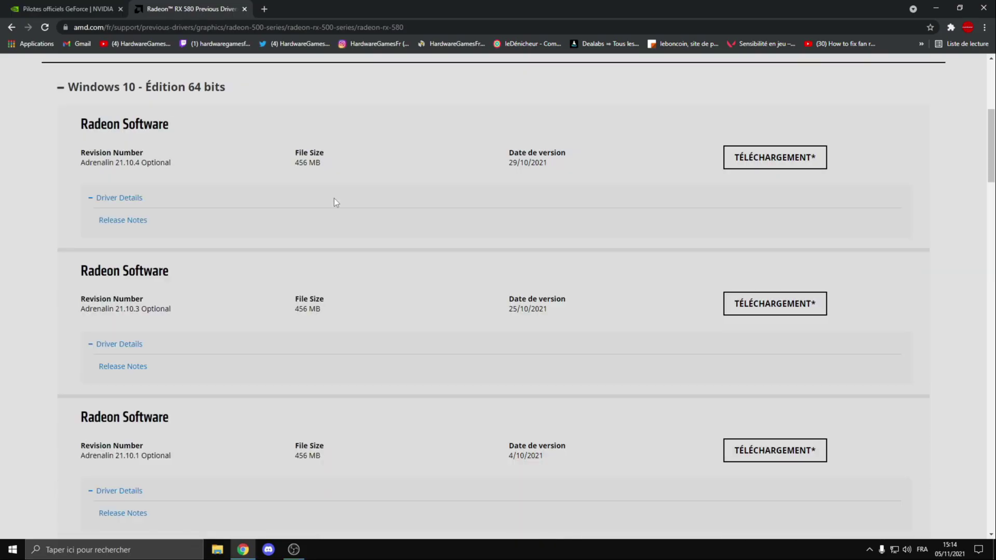
scroll(334, 199, up, 2)
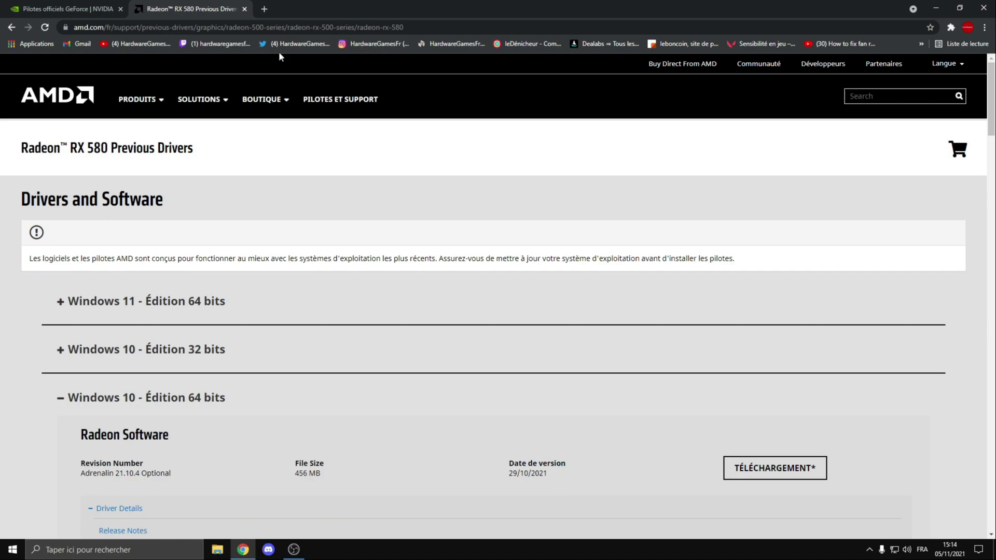
click(264, 10)
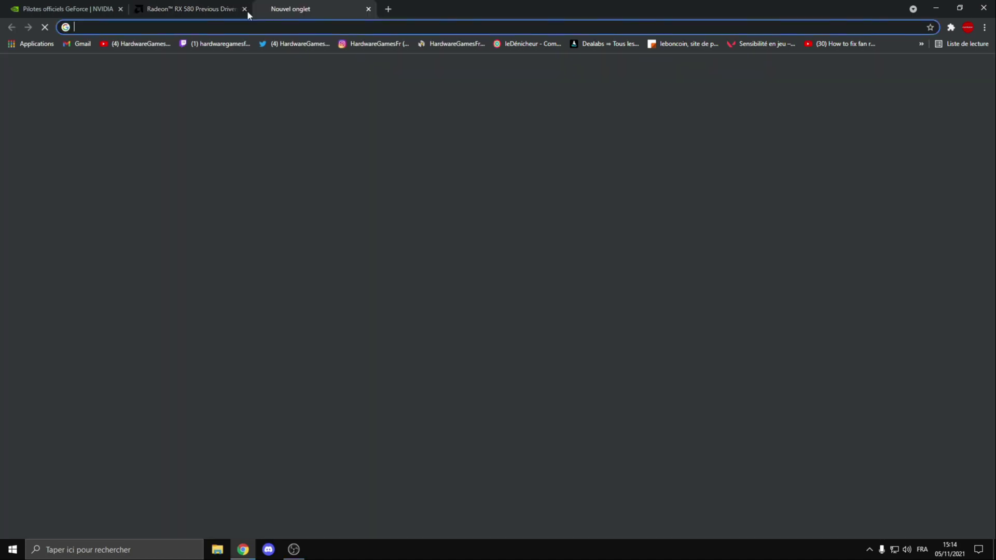
click(244, 9)
click(122, 9)
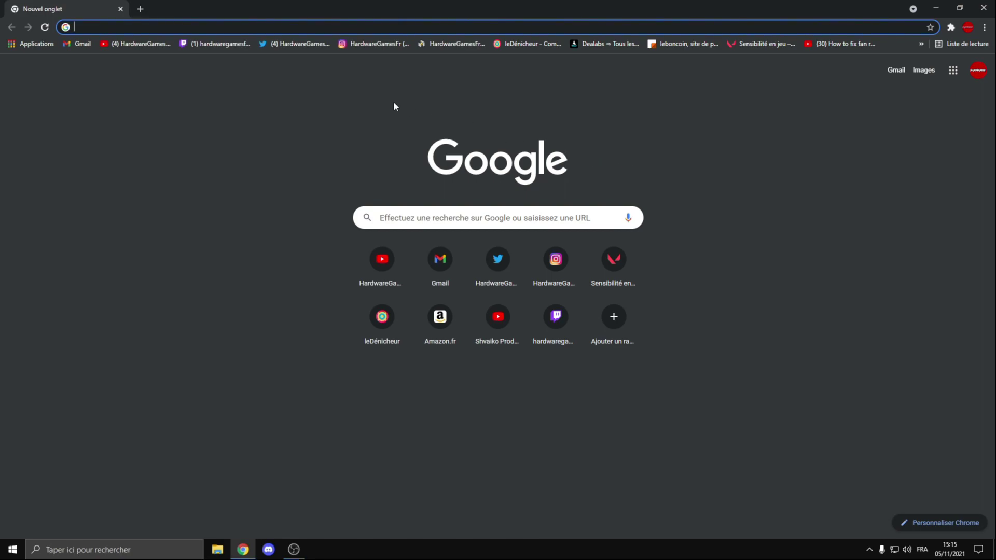
Step: Search the web for "b450 tomahawk max" and open MSI's product page for the motherboard
click(234, 25)
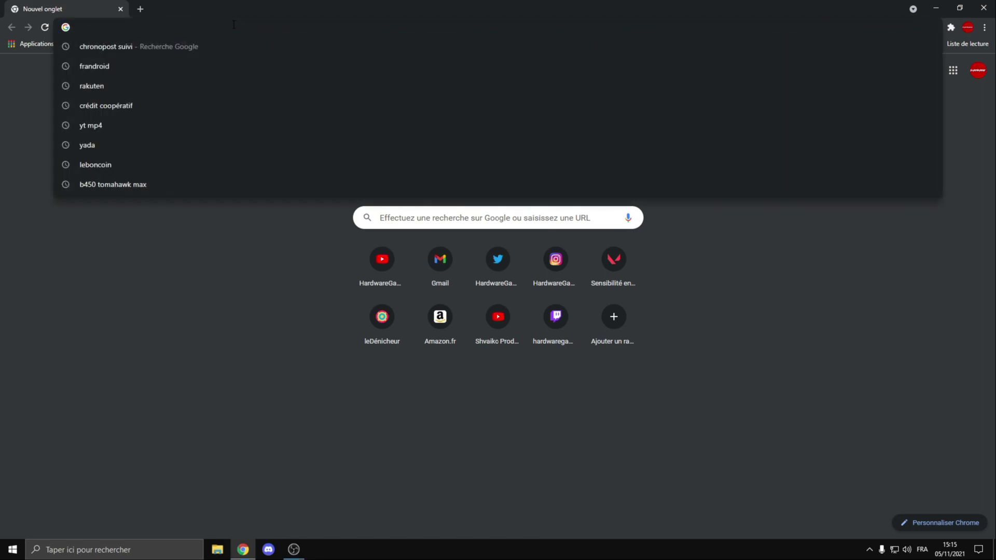
text(b450 tom)
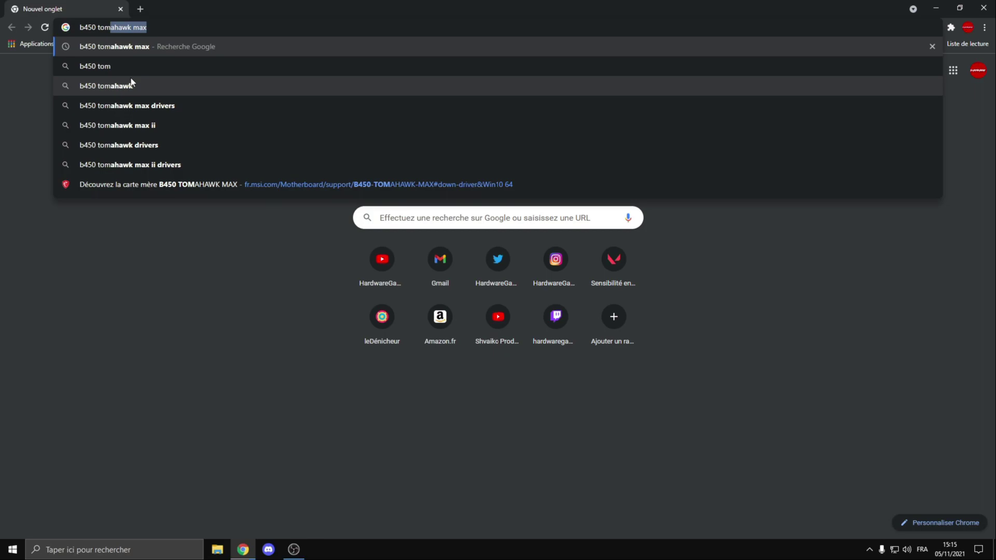
key(Return)
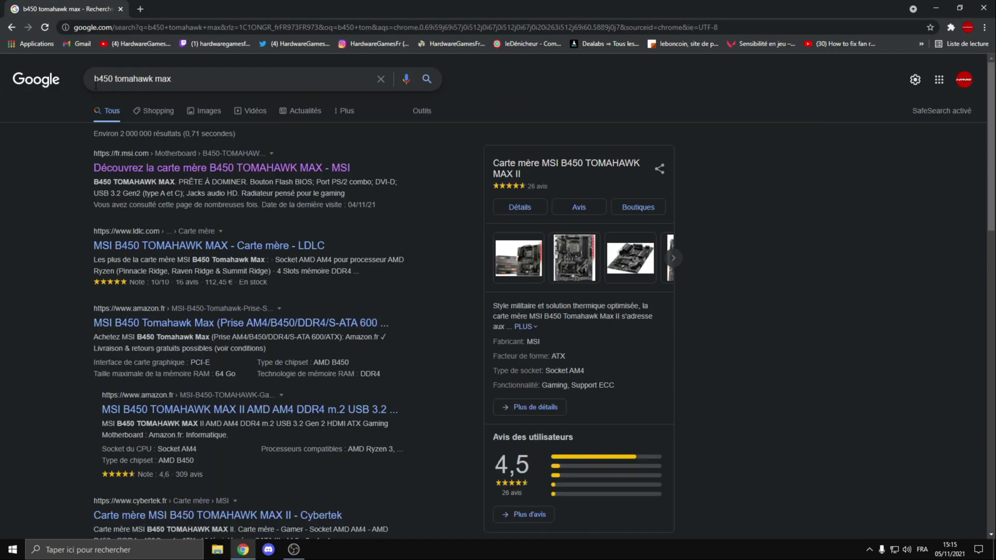
click(119, 165)
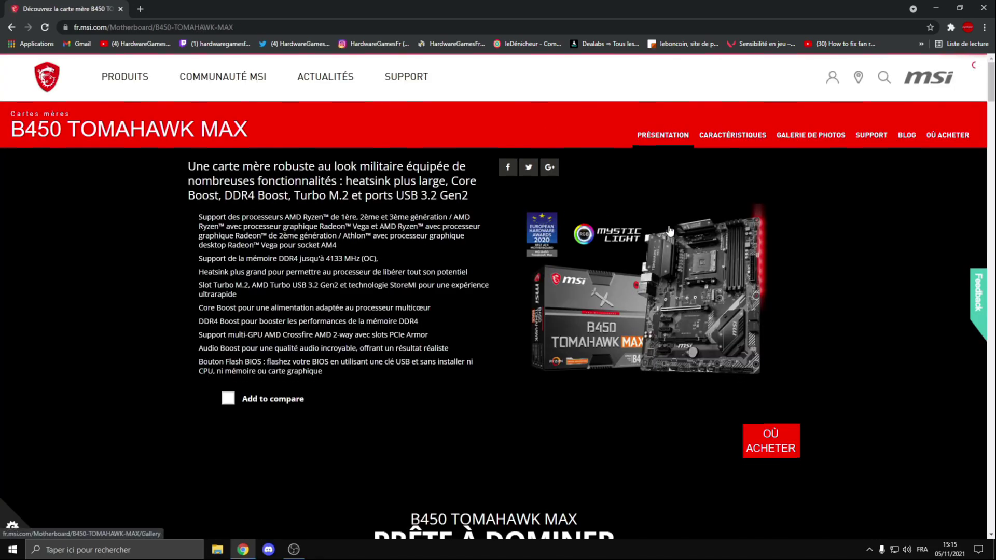
Step: Look over the B450 TOMAHAWK MAX presentation and open the drivers section (Pilotes) of its support page
scroll(701, 227, down, 6)
scroll(700, 227, down, 3)
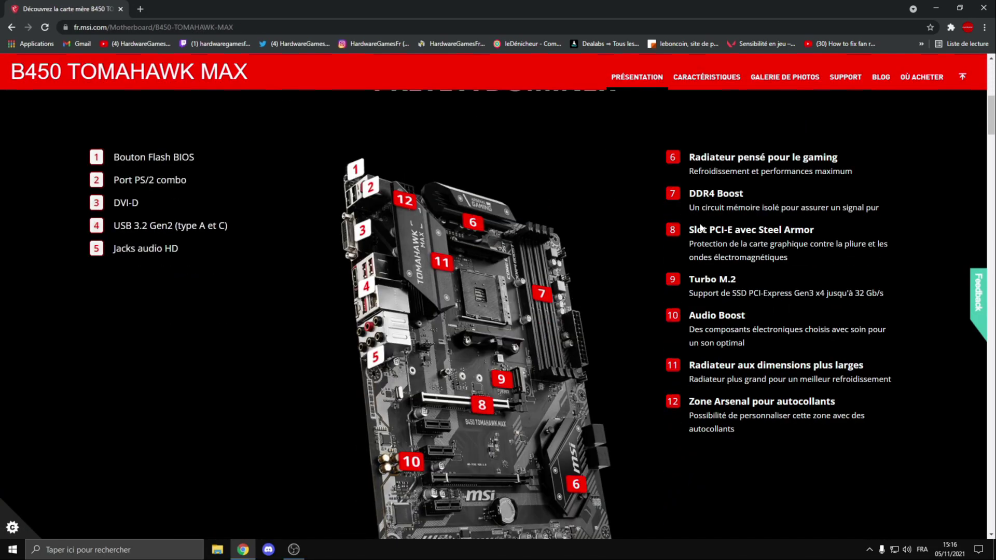
scroll(664, 211, up, 10)
scroll(669, 218, down, 4)
scroll(584, 277, up, 4)
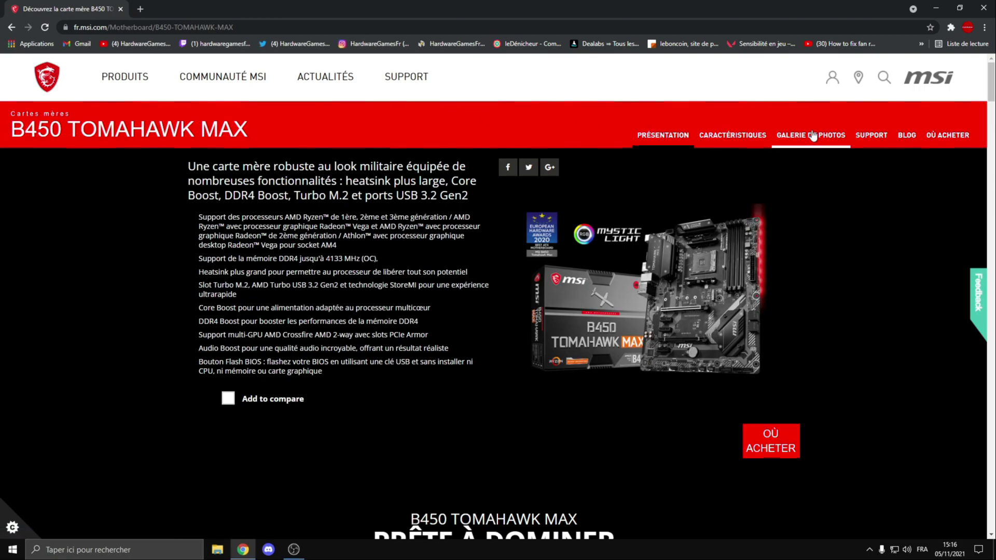
click(871, 137)
scroll(711, 169, down, 1)
click(470, 307)
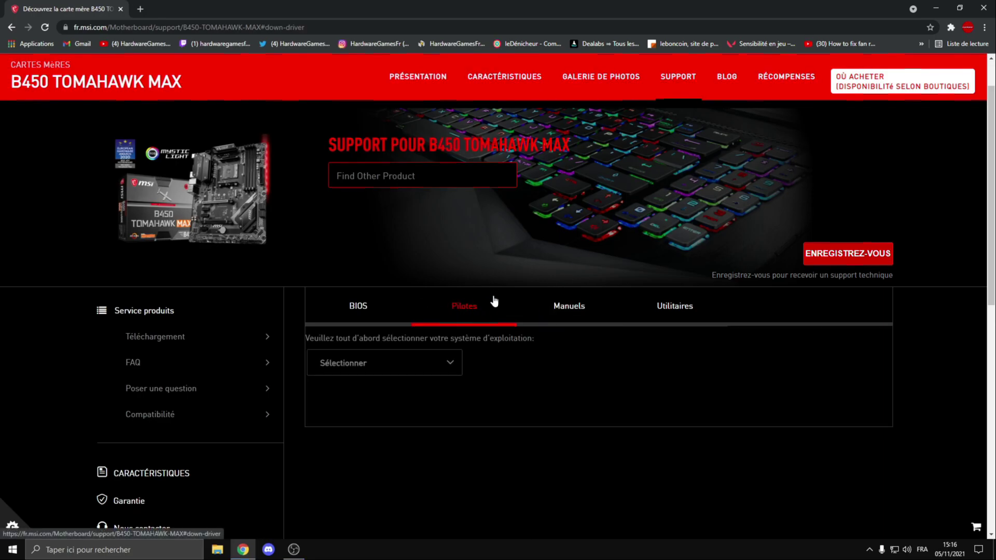
Step: Choose Win10 64 as the operating system for the motherboard's driver list
scroll(498, 303, down, 1)
scroll(384, 291, down, 1)
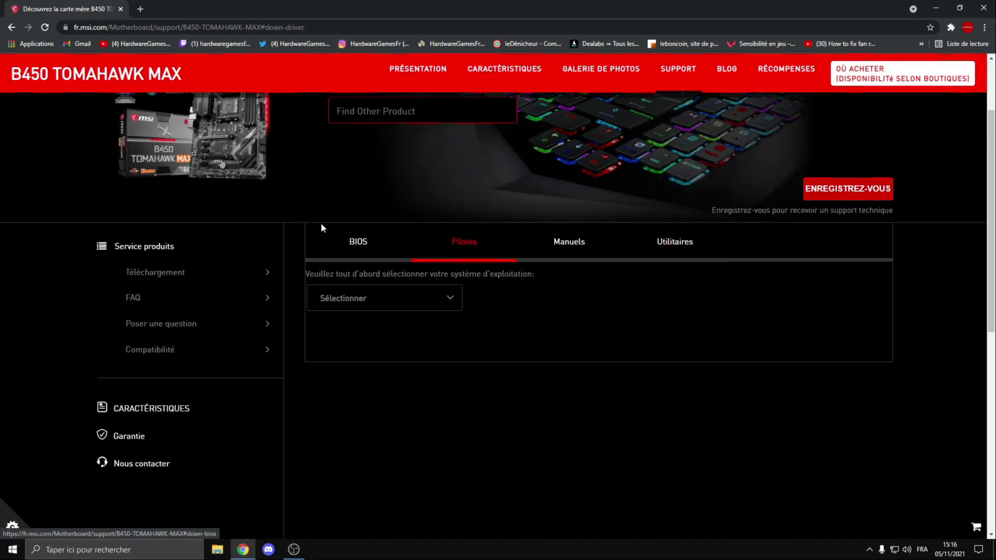
click(381, 304)
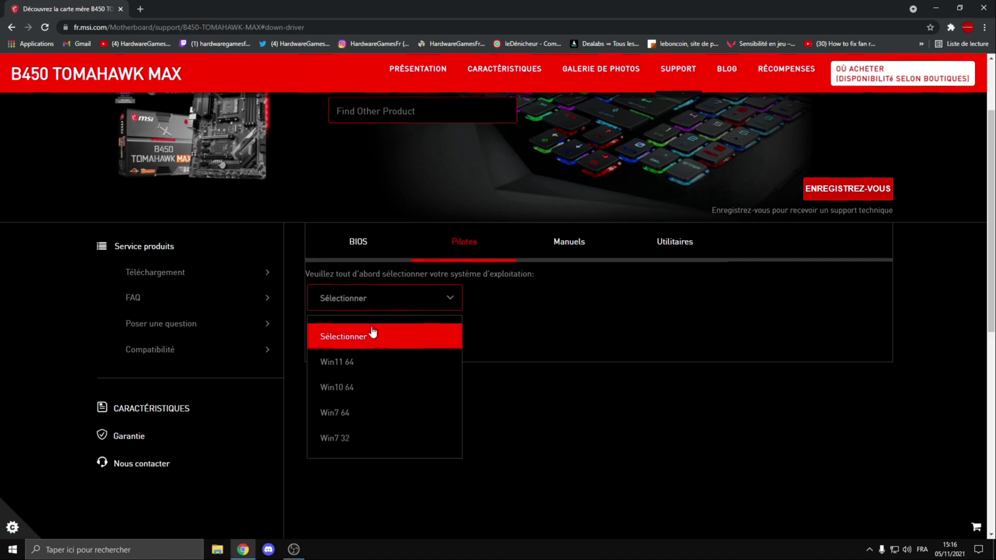
click(382, 396)
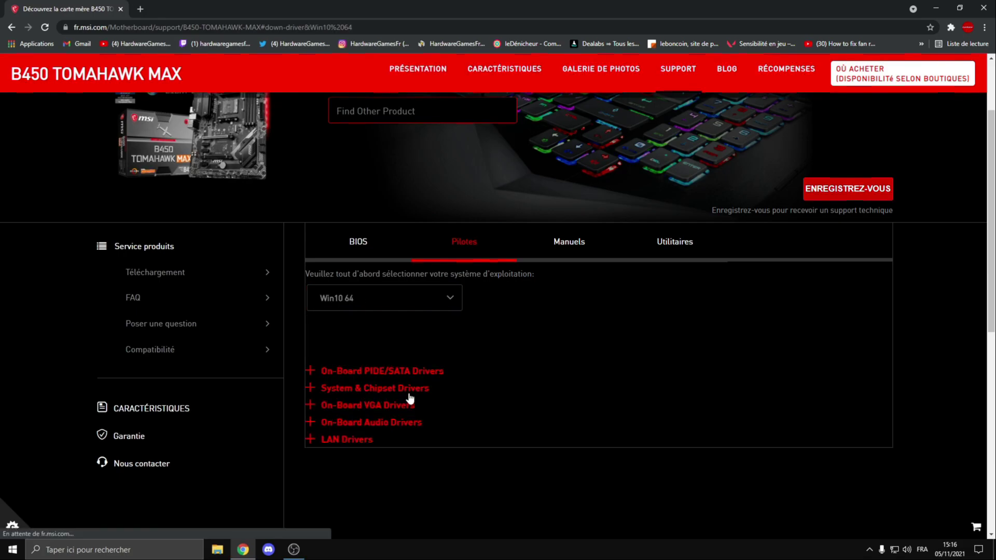
Step: Expand the PIDE/SATA, System & Chipset, VGA and Audio driver categories and look through their downloads
scroll(501, 341, down, 1)
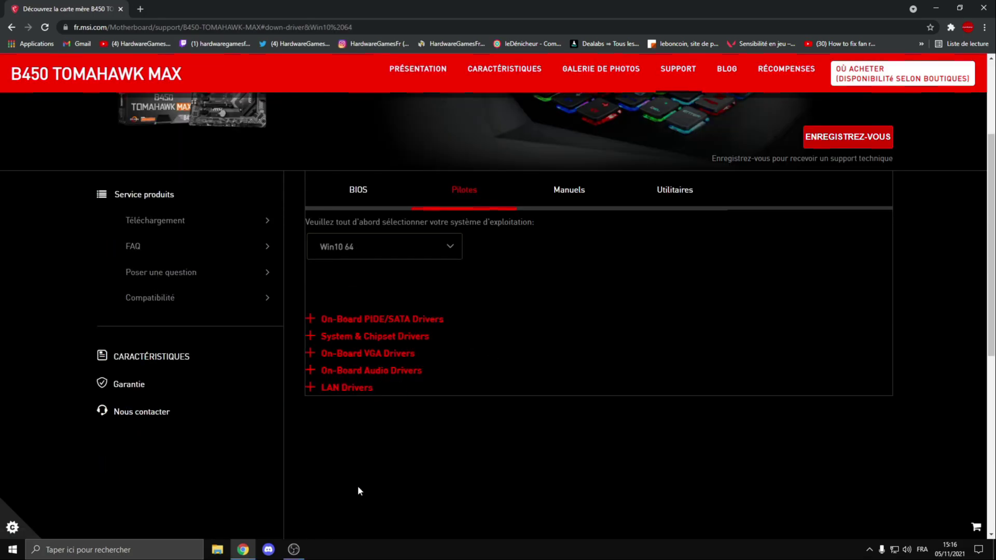
scroll(452, 294, down, 1)
click(332, 268)
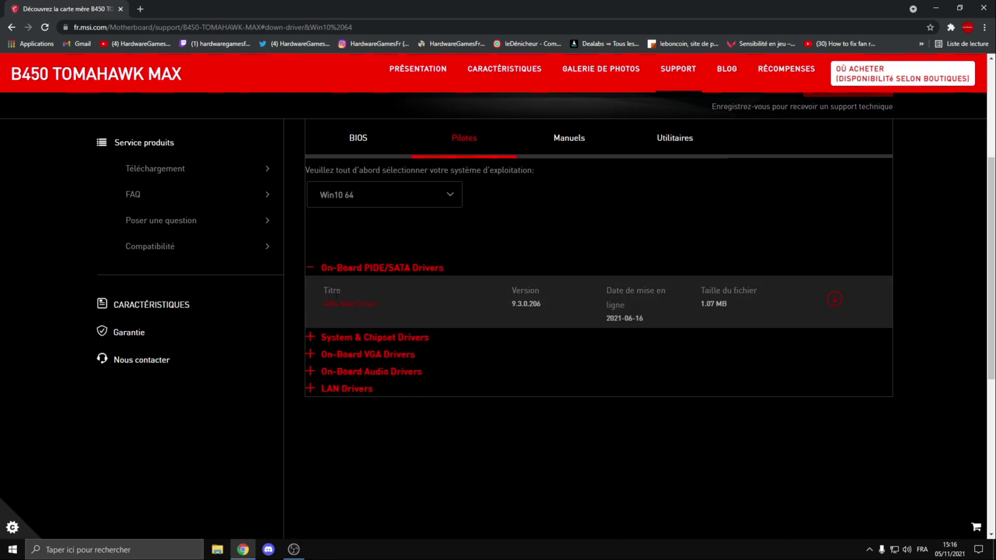
click(339, 342)
click(338, 424)
click(345, 475)
scroll(375, 415, down, 6)
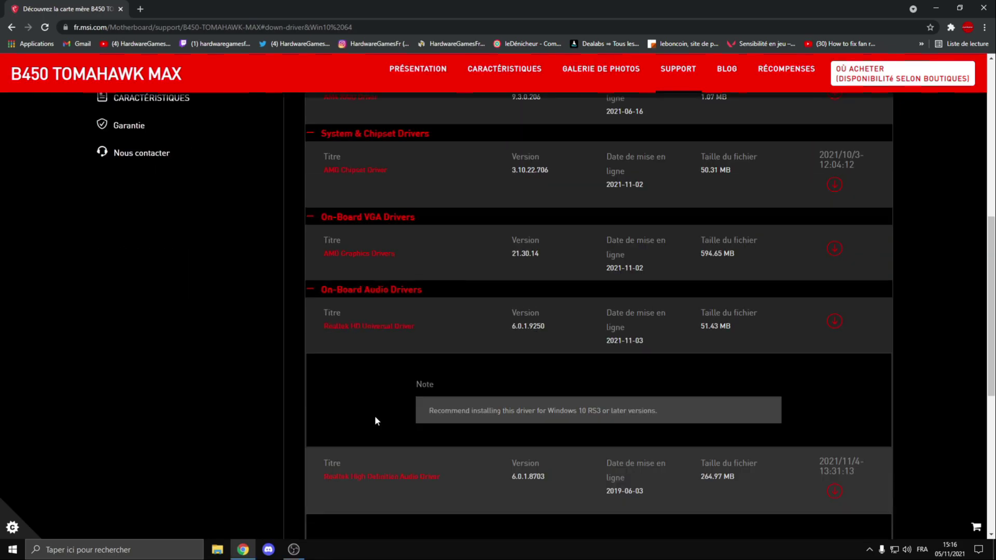
scroll(365, 453, down, 4)
scroll(425, 263, up, 15)
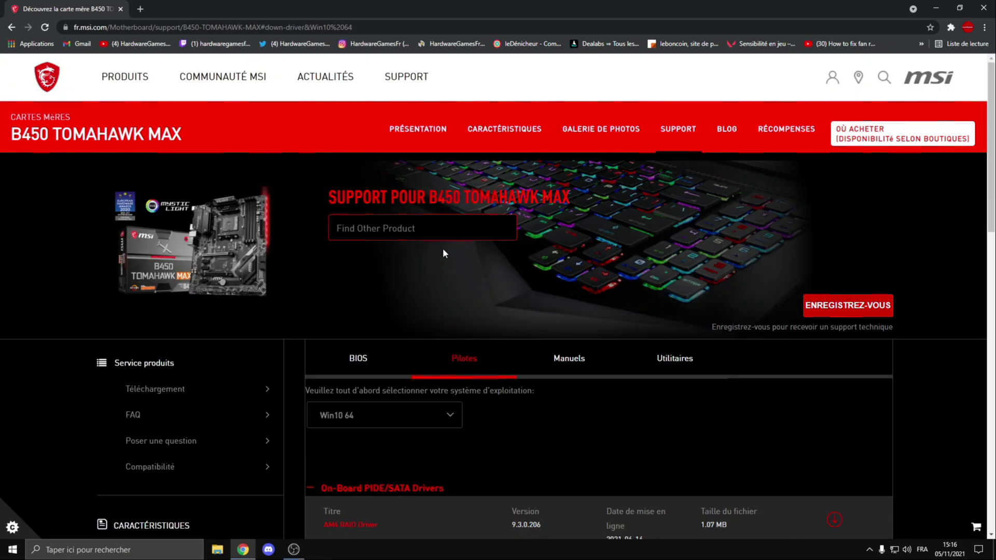
Step: Collapse the On-Board PIDE/SATA Drivers category and show the desktop
scroll(443, 248, down, 2)
scroll(444, 248, down, 3)
scroll(509, 178, down, 1)
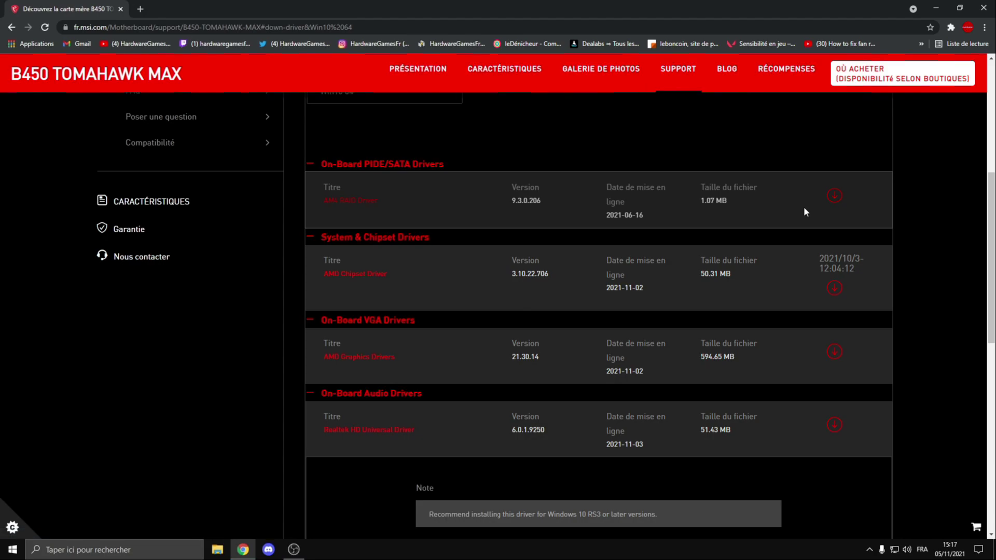
scroll(783, 199, down, 1)
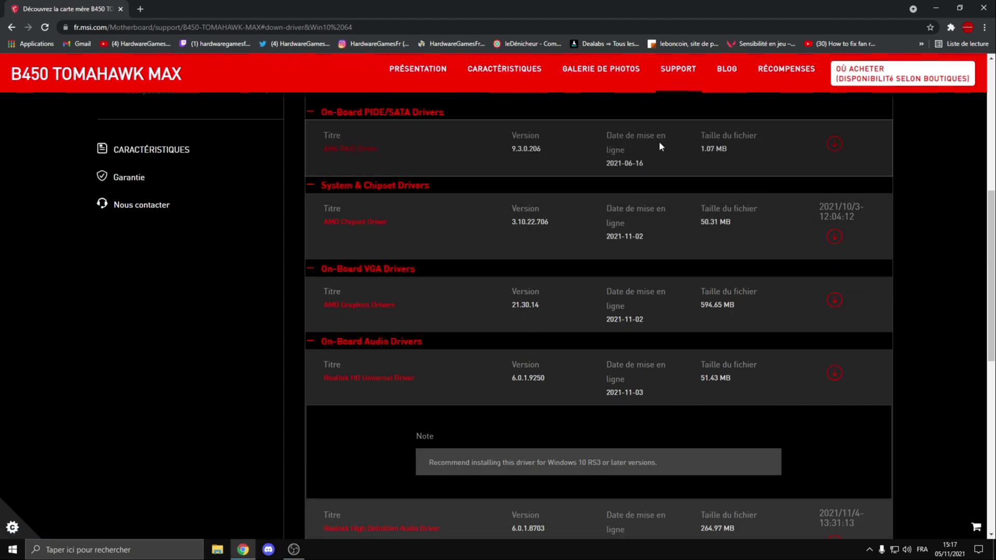
click(372, 113)
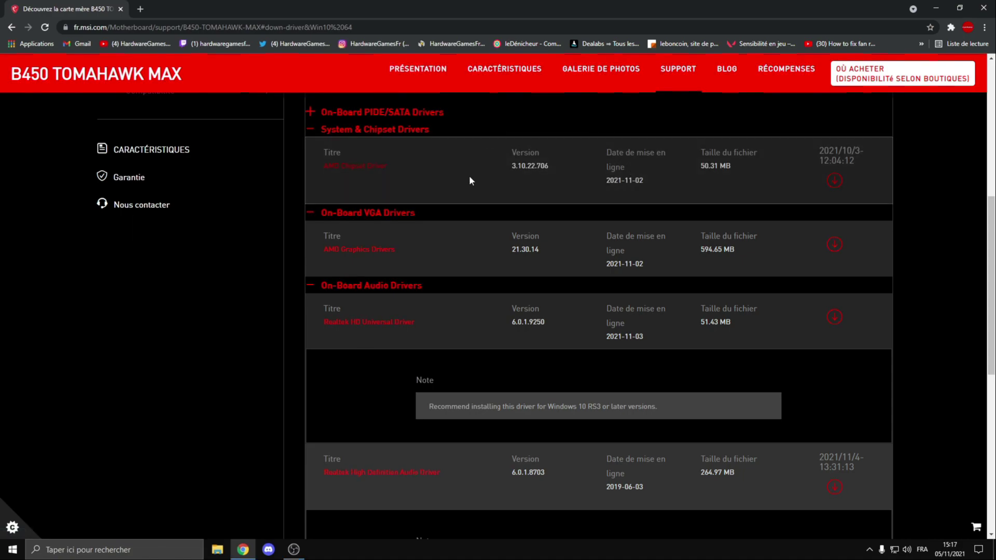
key(super+d)
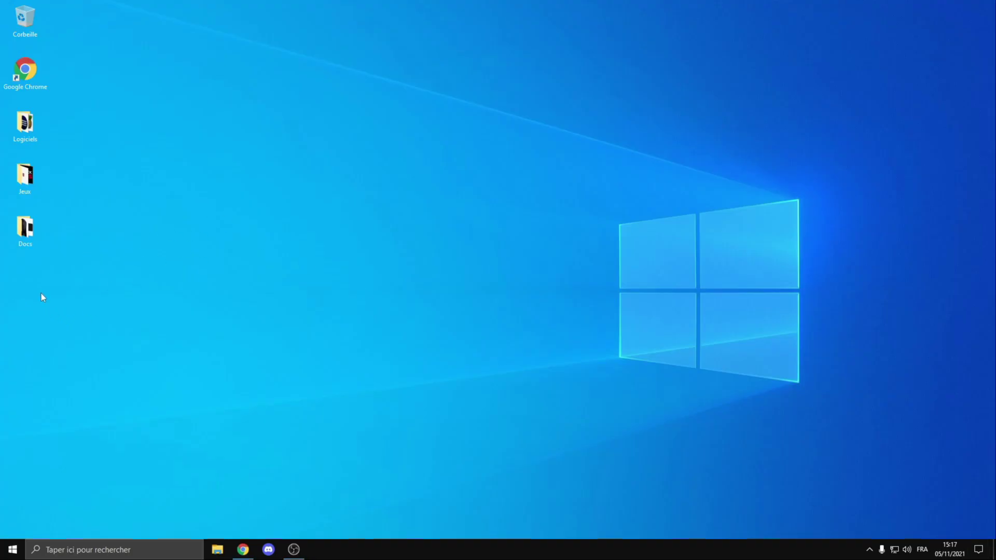
Step: Return to the browser, search Google for winrar on a separate page and close the results
click(242, 549)
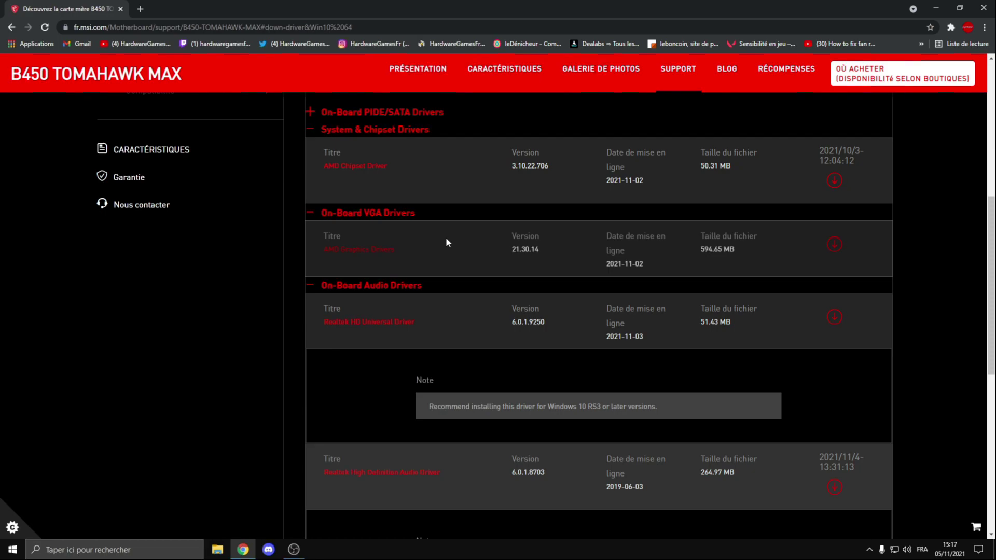
click(146, 11)
text(wi)
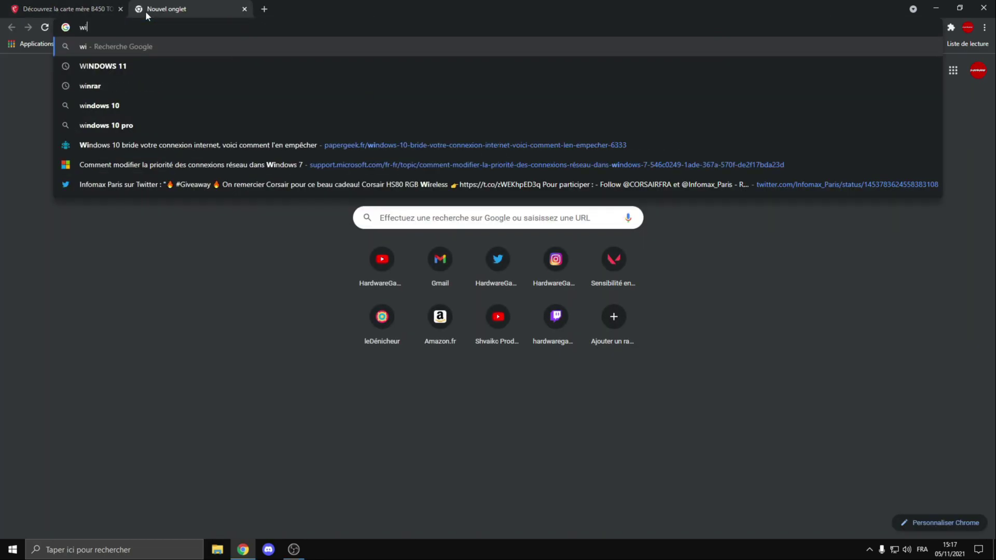
text(nrar)
key(Return)
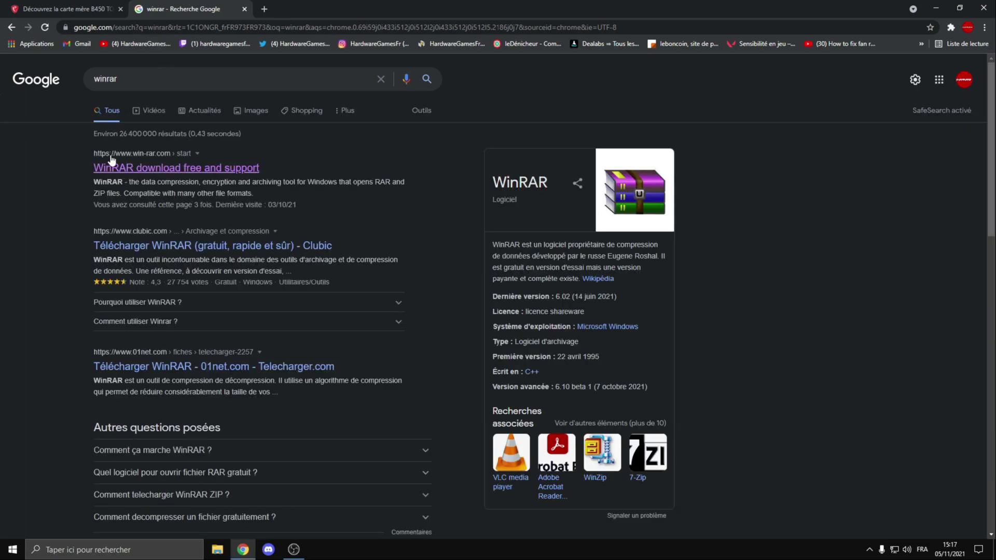
click(245, 11)
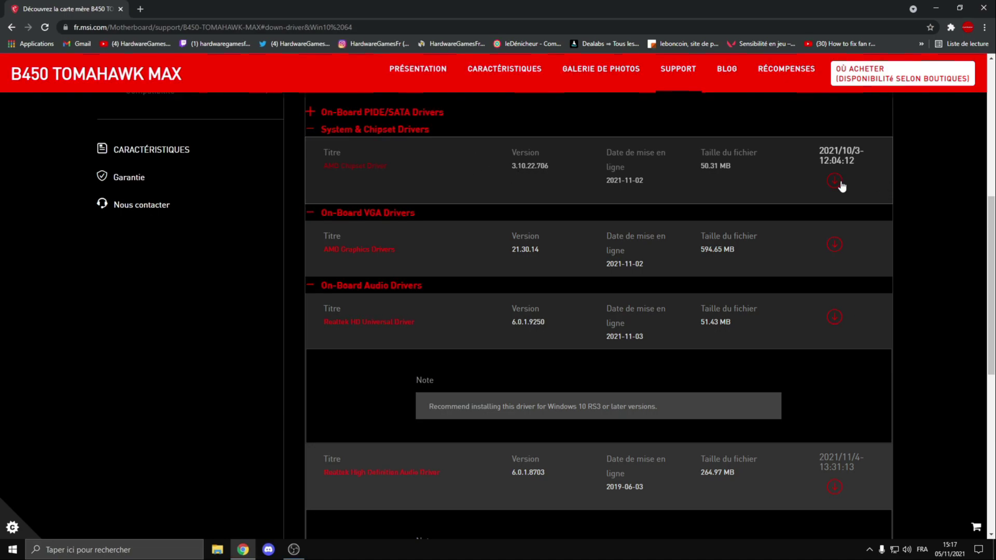
Step: Compare the Windows version notes of the two Realtek audio drivers and collapse the chipset, VGA, audio and LAN driver categories
click(396, 129)
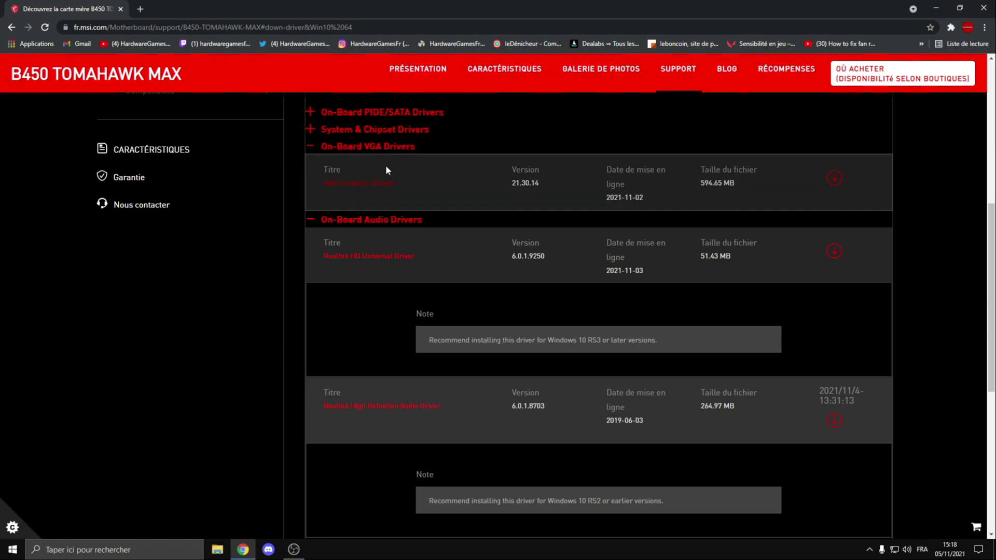
click(379, 146)
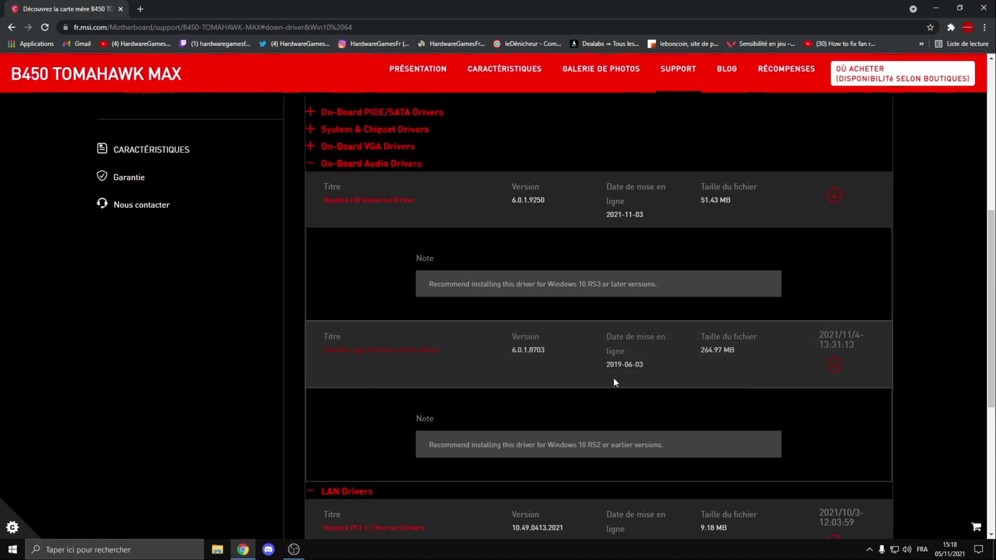
drag(456, 447, 680, 459)
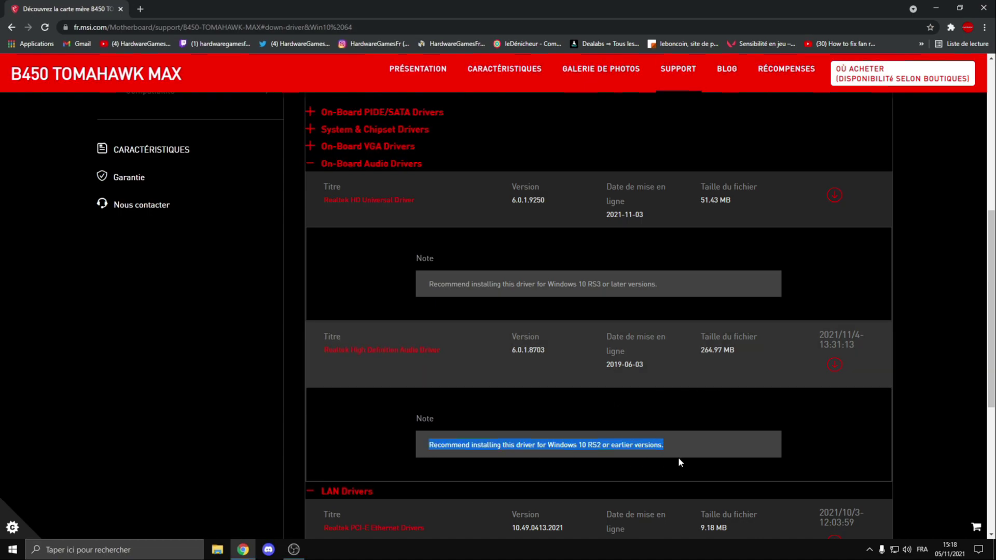
click(643, 399)
drag(668, 288, 428, 289)
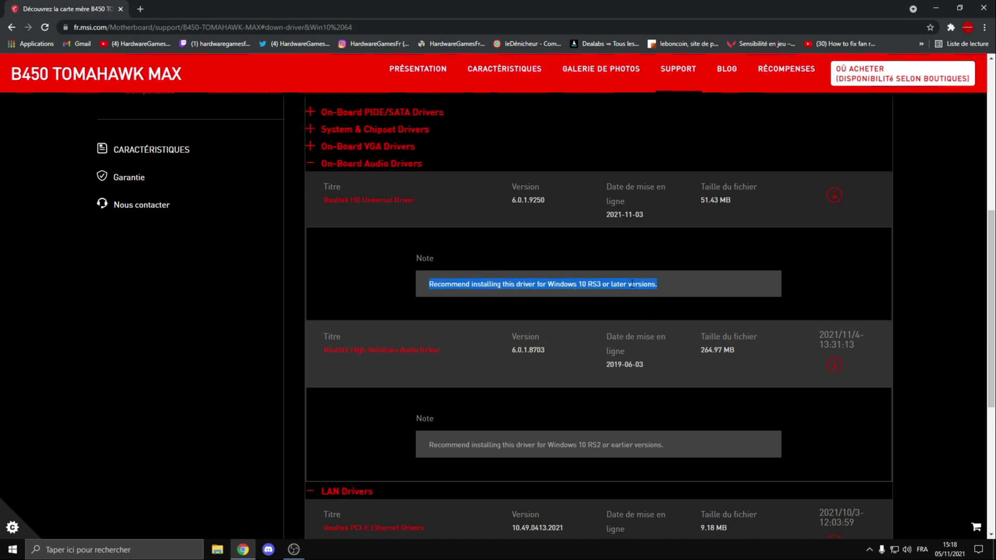
click(593, 285)
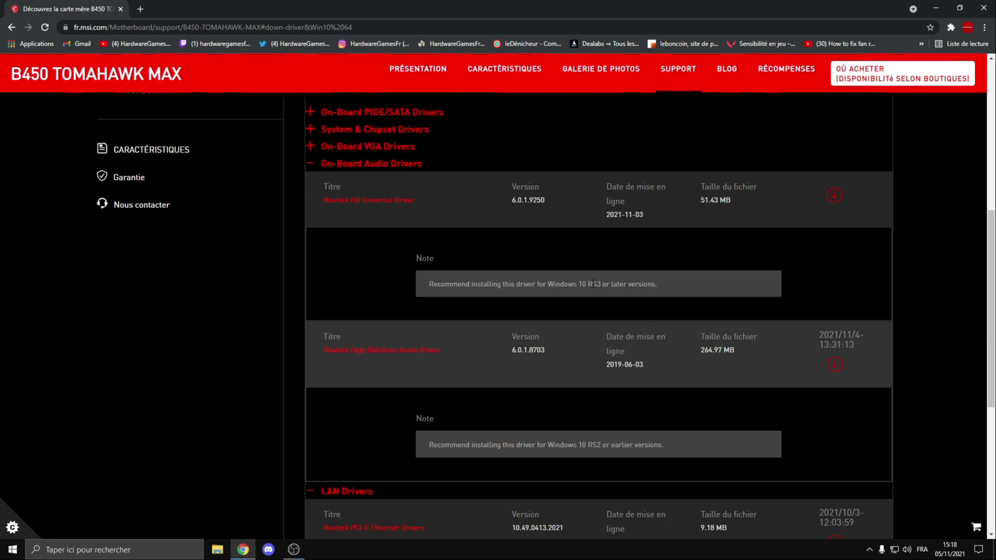
drag(660, 286, 427, 287)
drag(430, 449, 665, 444)
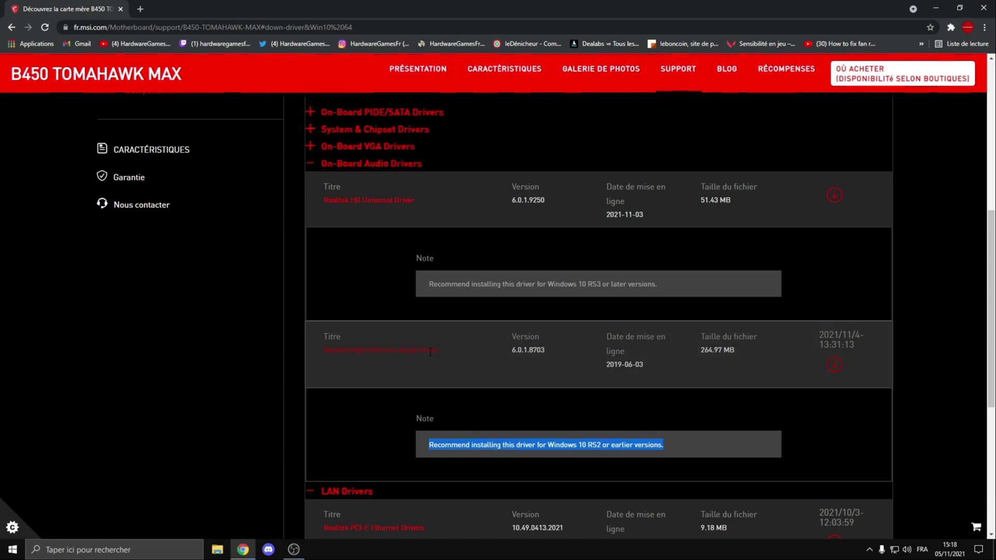
click(391, 165)
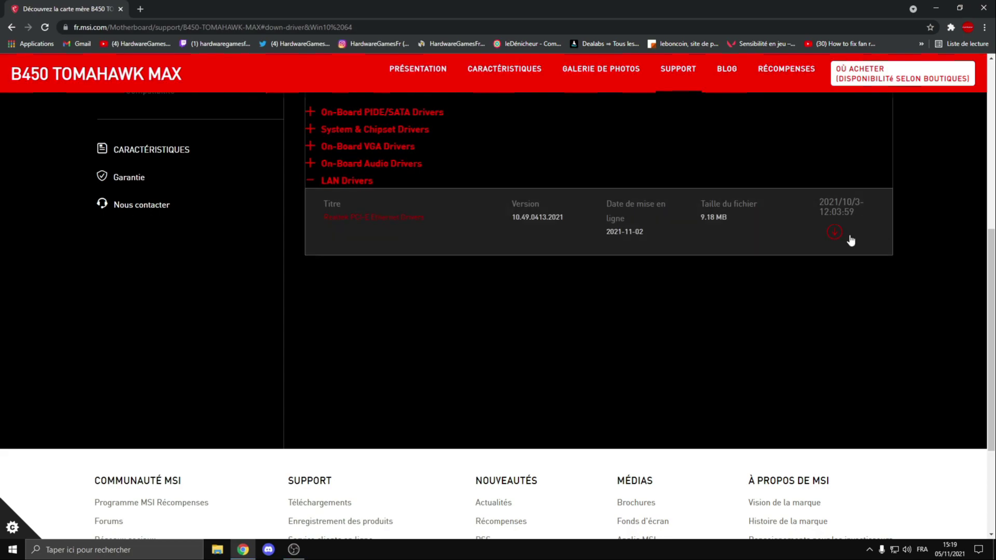
click(364, 182)
Step: Search Google for "b450 prime ma" on a new page
click(140, 8)
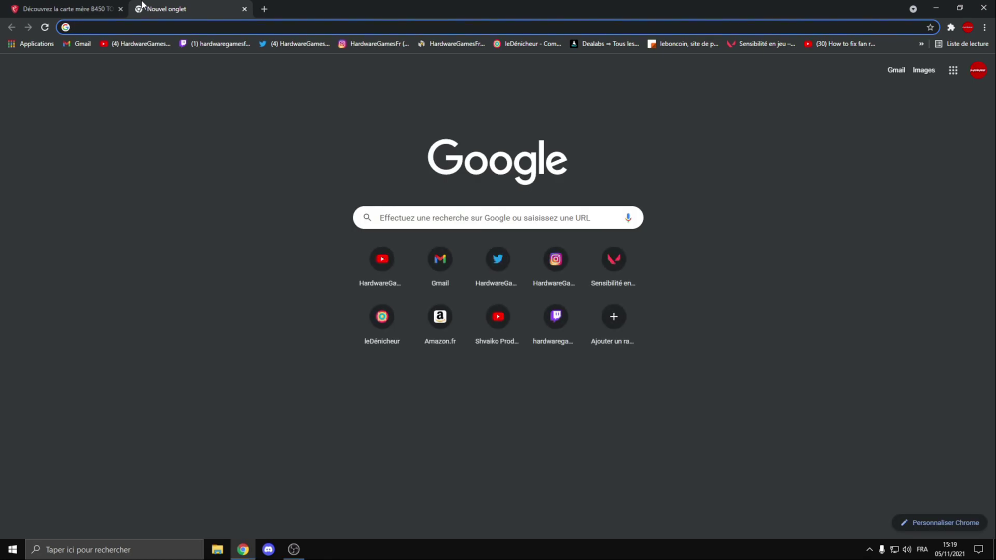
text(b)
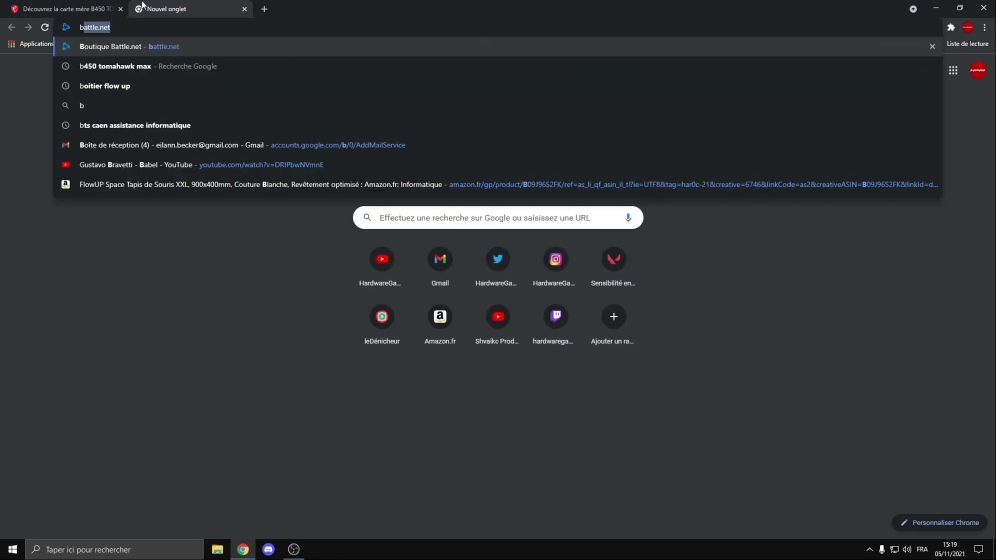
text(4500)
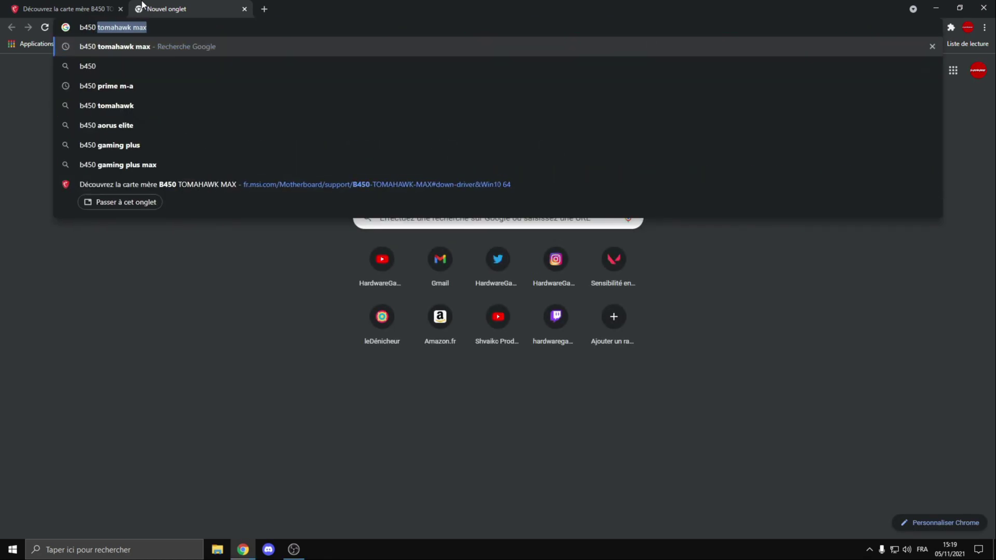
text( prime )
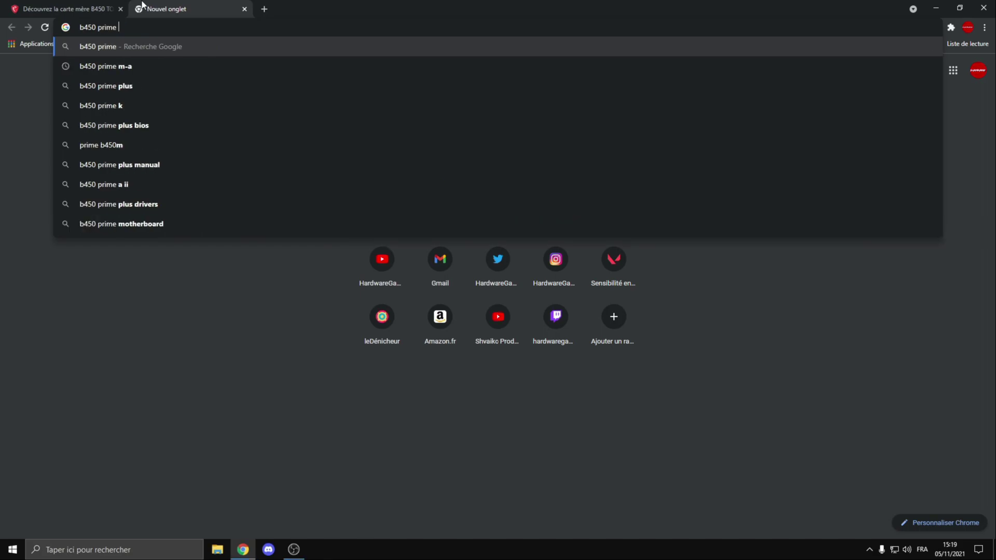
text(ma)
key(Return)
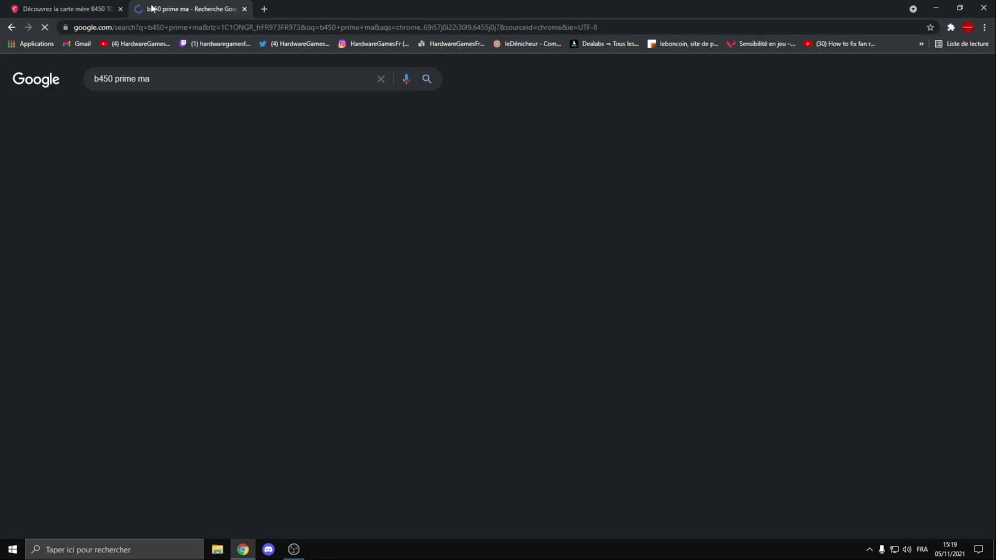
Step: Open the ASUS product page of the PRIME B450M-A and go to its Assistance section
click(154, 168)
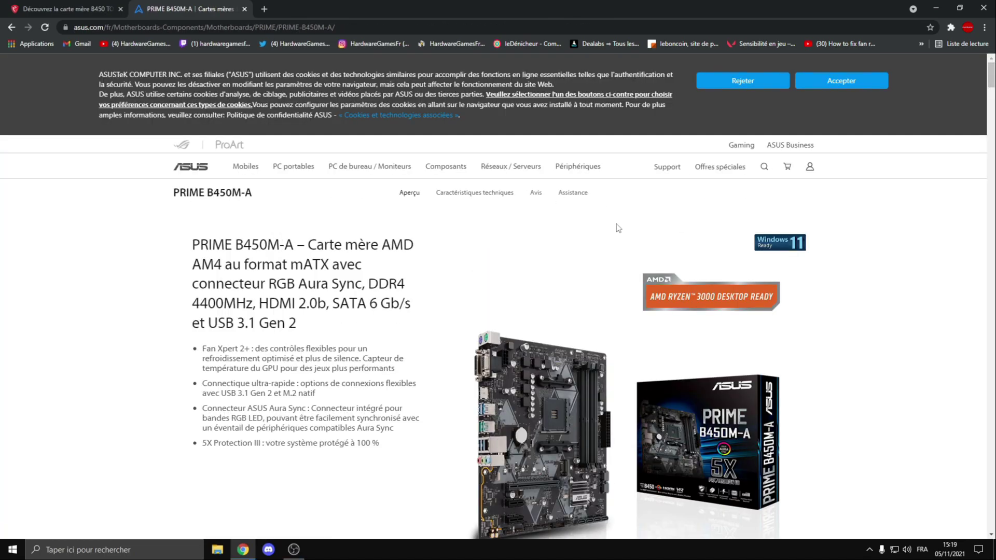
mouse_move(663, 170)
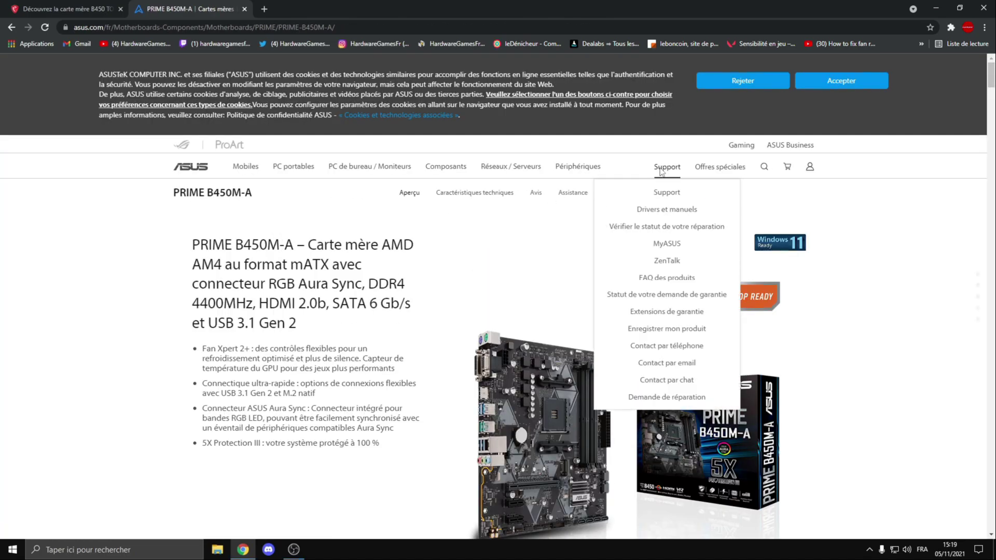
click(565, 194)
scroll(523, 251, down, 1)
mouse_move(670, 118)
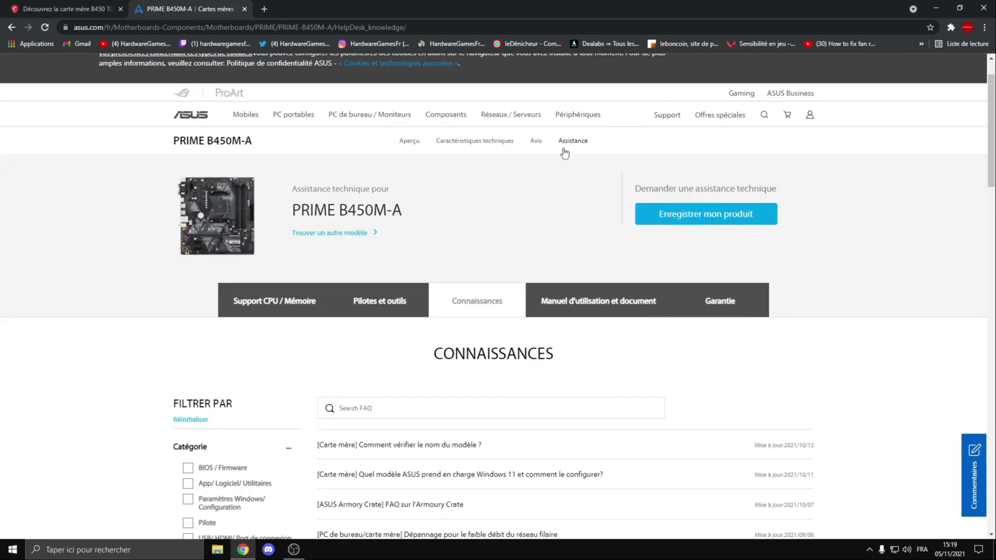
scroll(531, 204, down, 3)
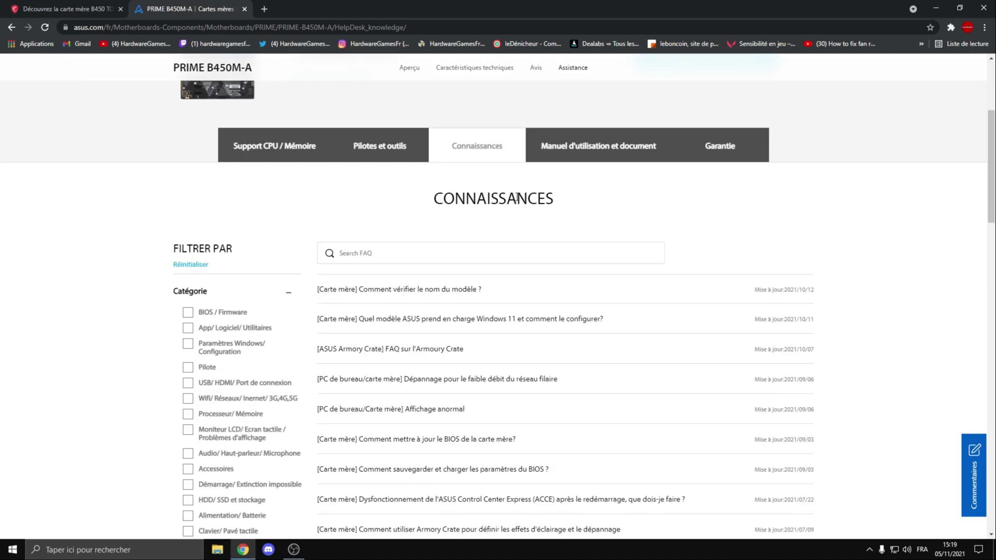
Step: Open Pilotes et outils for the PRIME B450M-A and choose Windows 10 64-bit as the operating system
click(381, 147)
click(561, 312)
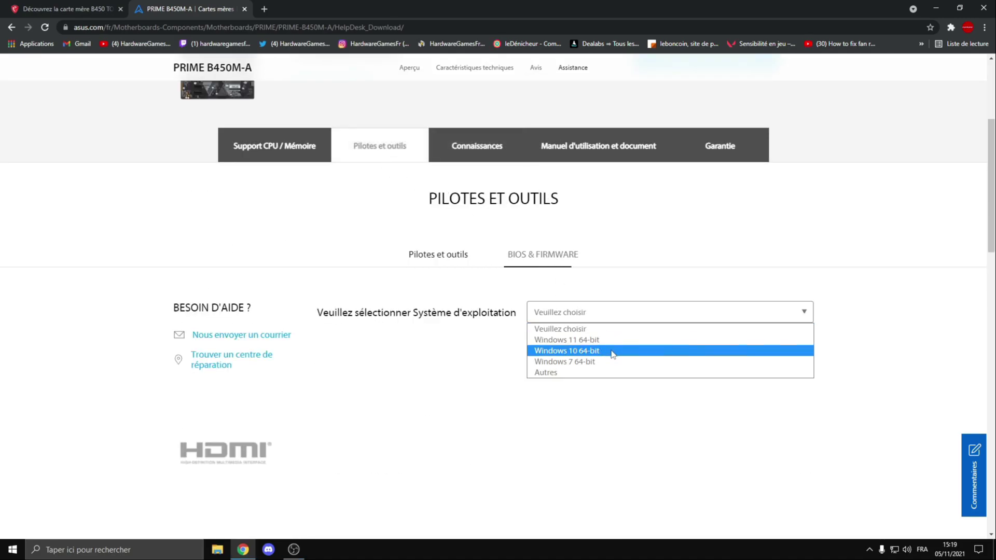
click(613, 351)
Step: Look through the LAN, chipset, audio, graphics, utility, SATA and Armoury Crate downloads offered for the PRIME B450M-A
scroll(753, 282, down, 2)
scroll(753, 281, down, 2)
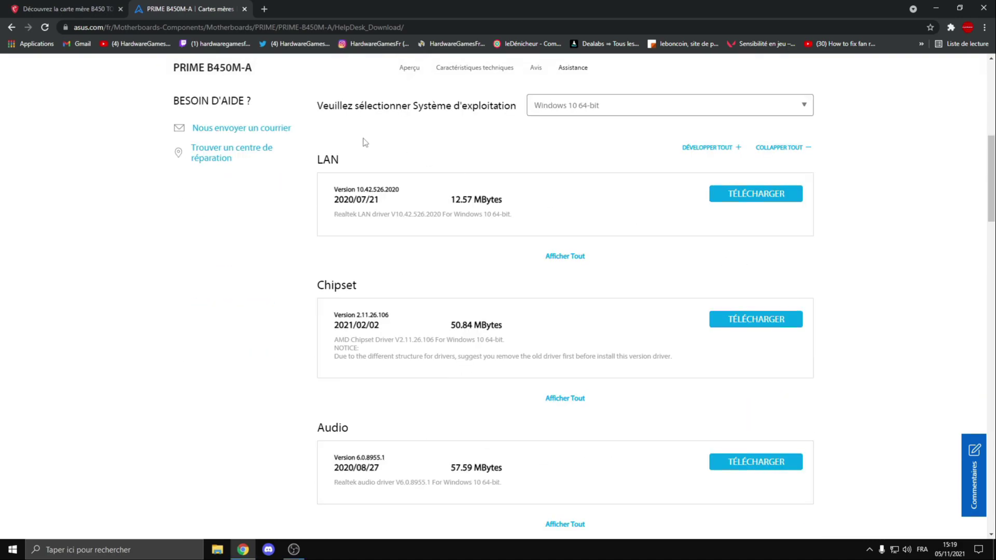
scroll(379, 187, down, 2)
scroll(401, 332, down, 2)
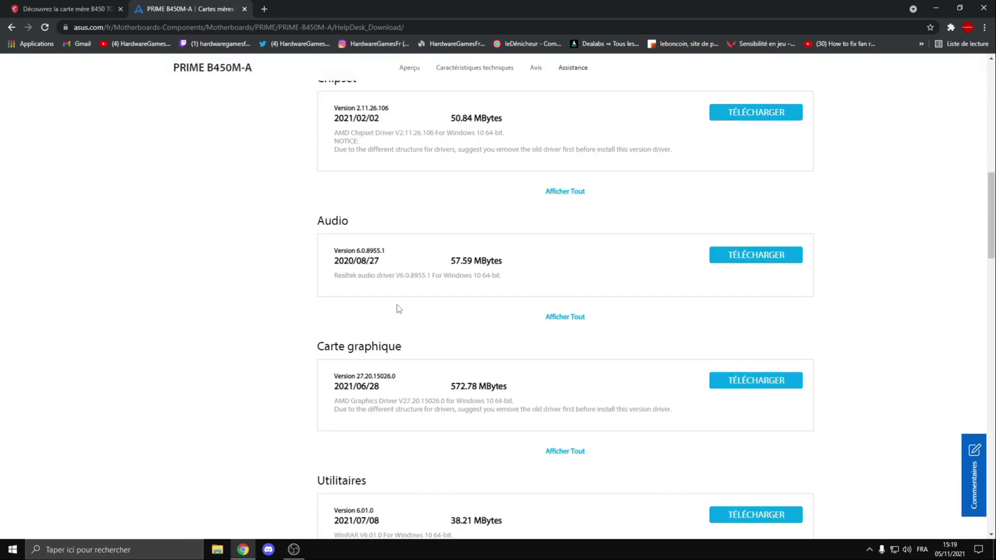
scroll(400, 280, down, 2)
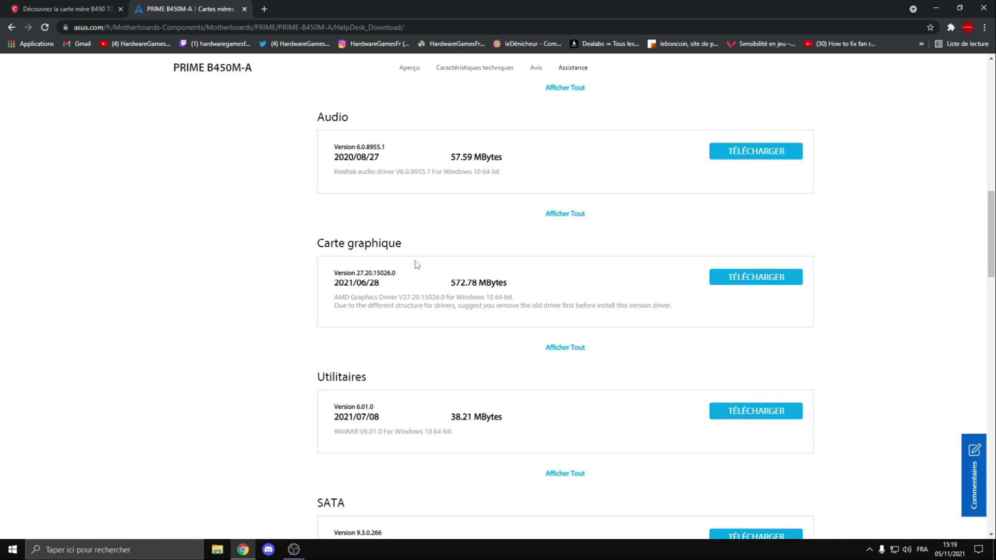
scroll(415, 280, down, 2)
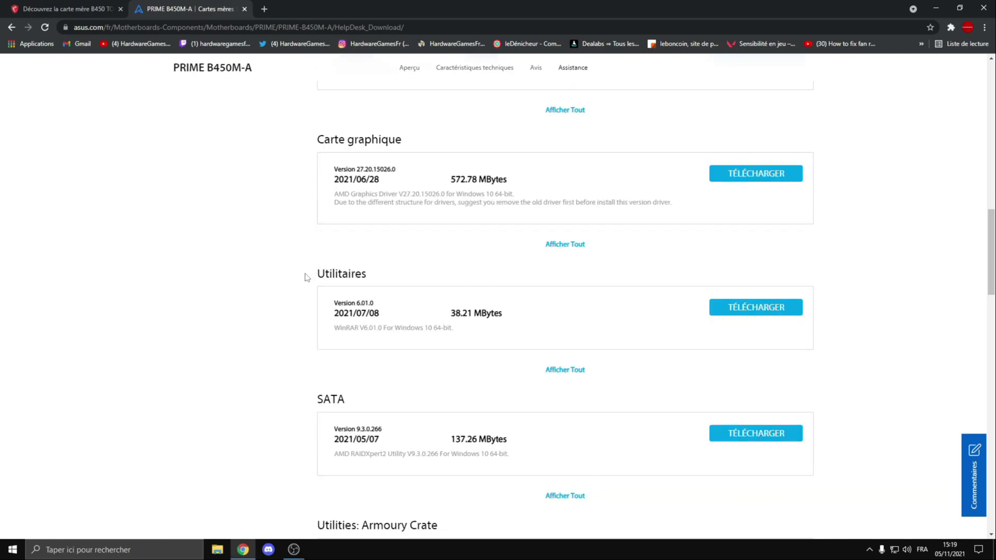
scroll(389, 282, down, 3)
drag(314, 250, 425, 269)
click(413, 291)
scroll(413, 291, down, 2)
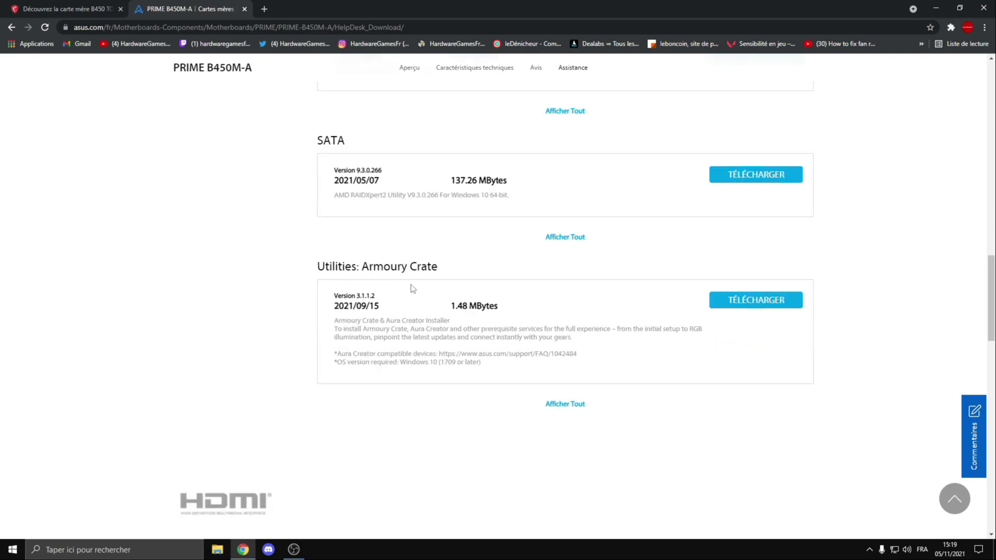
scroll(400, 266, up, 15)
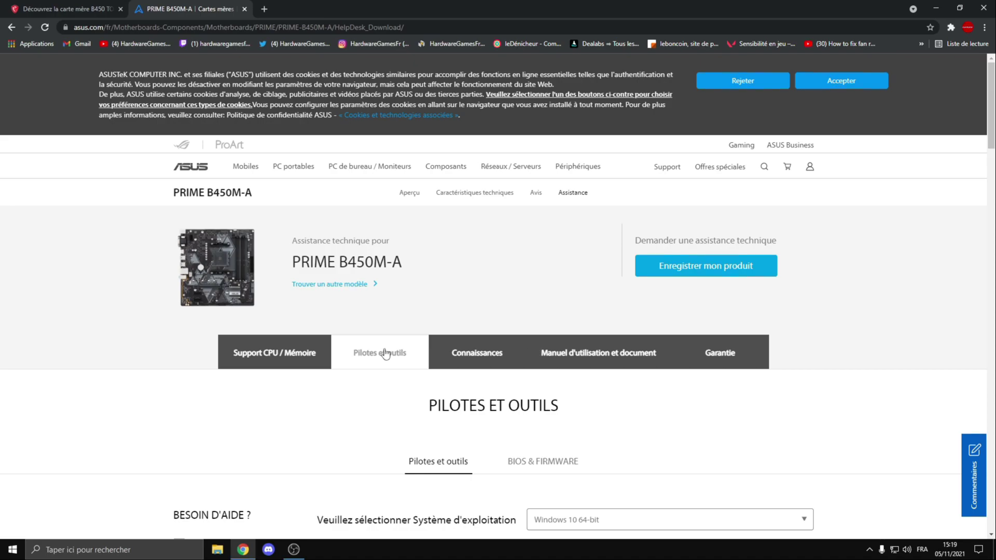
Step: Close the ASUS and MSI support pages along with the browser
click(94, 9)
click(244, 9)
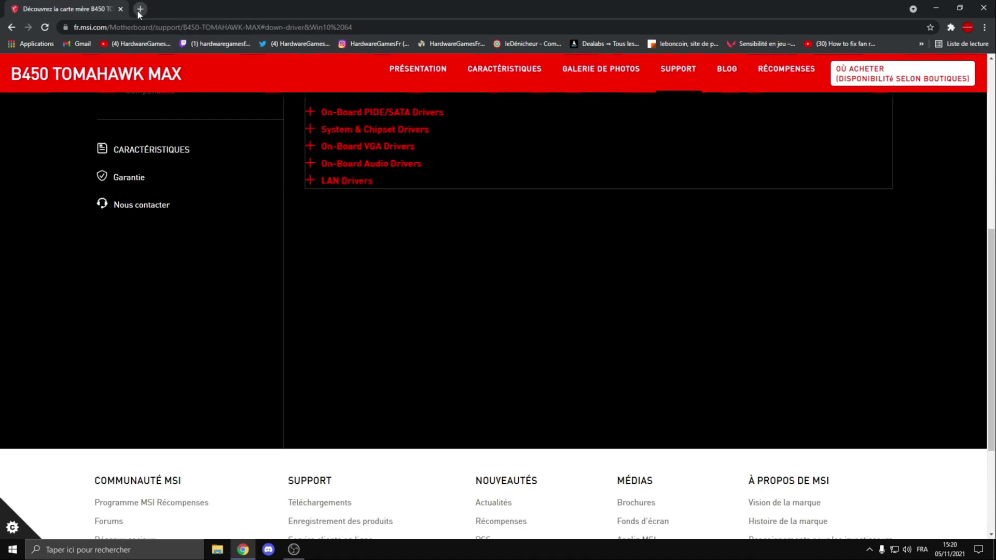
click(122, 8)
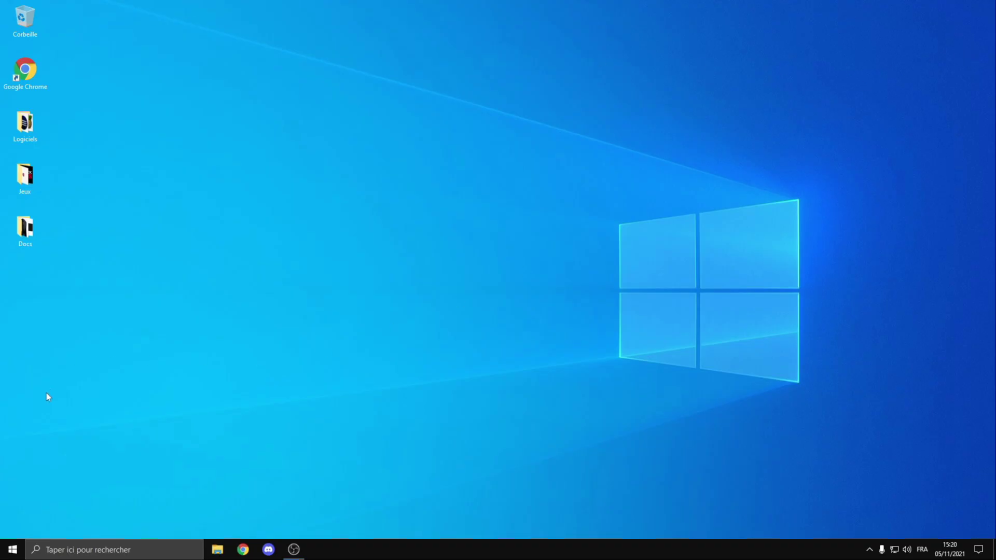
Step: Examine the WinRAR archive commands available for the Docs folder on the desktop and dismiss them
drag(21, 382, 68, 324)
right_click(25, 280)
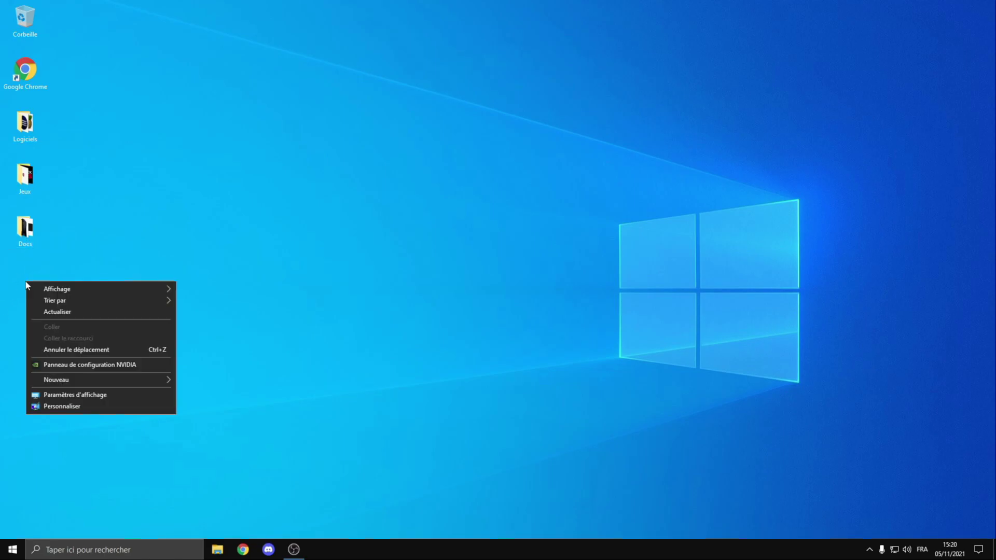
click(45, 244)
right_click(21, 236)
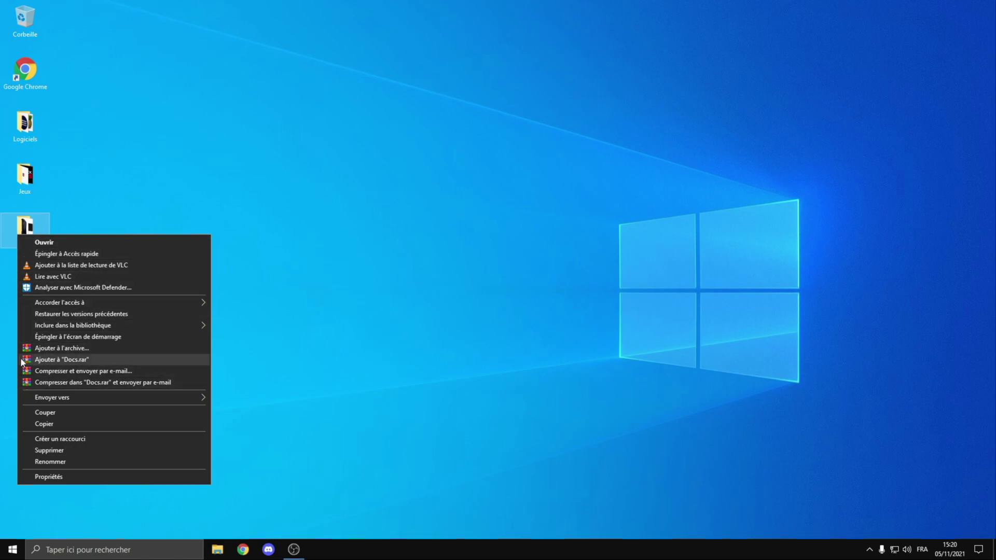
click(324, 294)
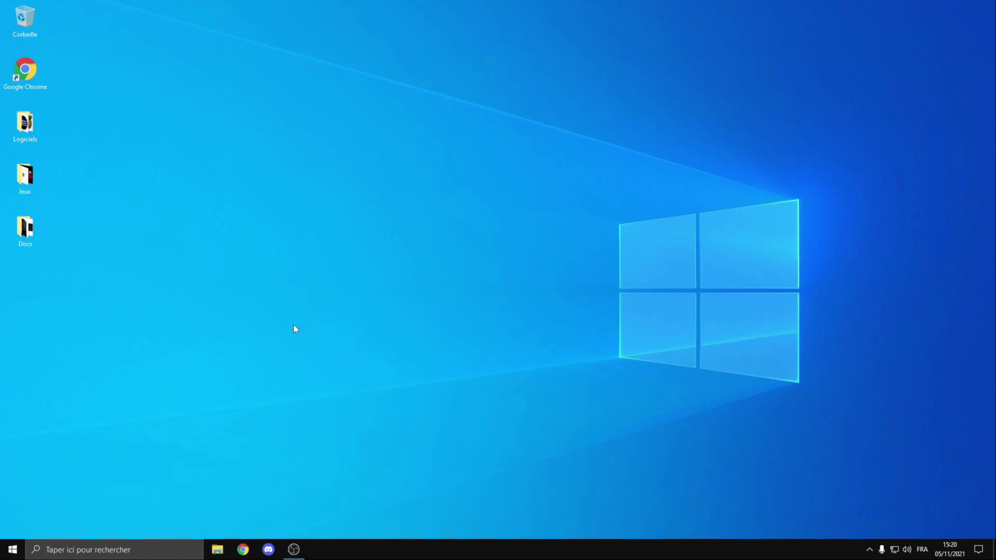
Step: Search Windows for setup.exe, clear the query and close the search
click(145, 550)
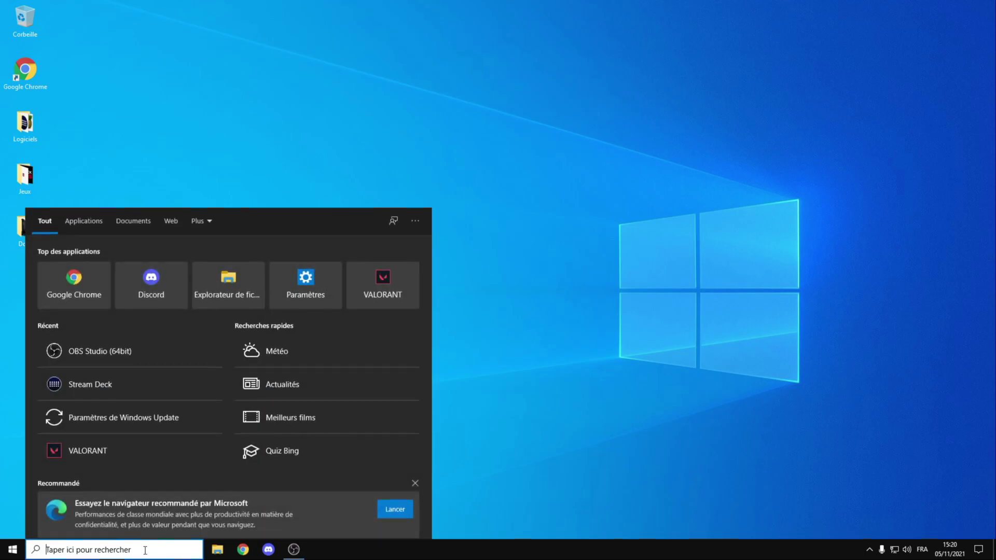
text(setu)
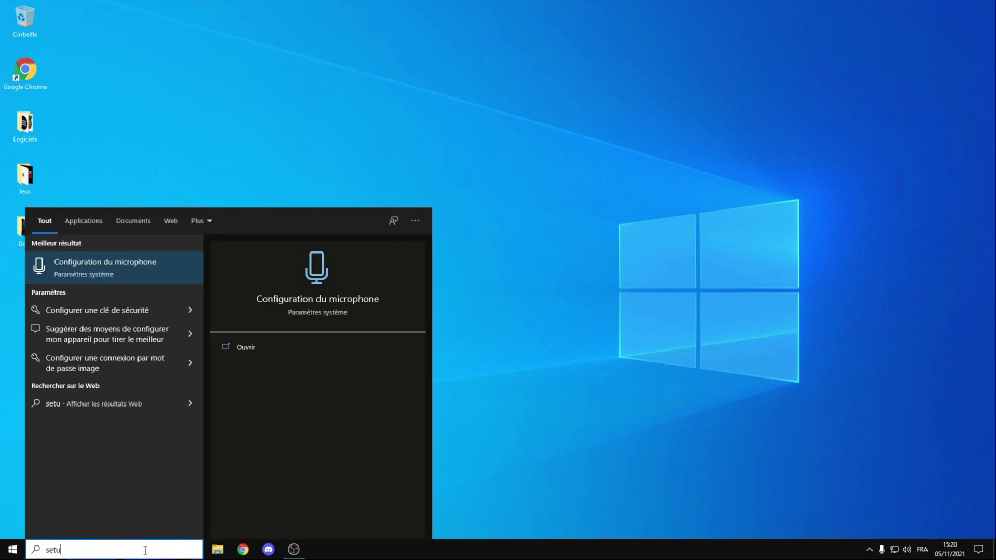
text(p.exe)
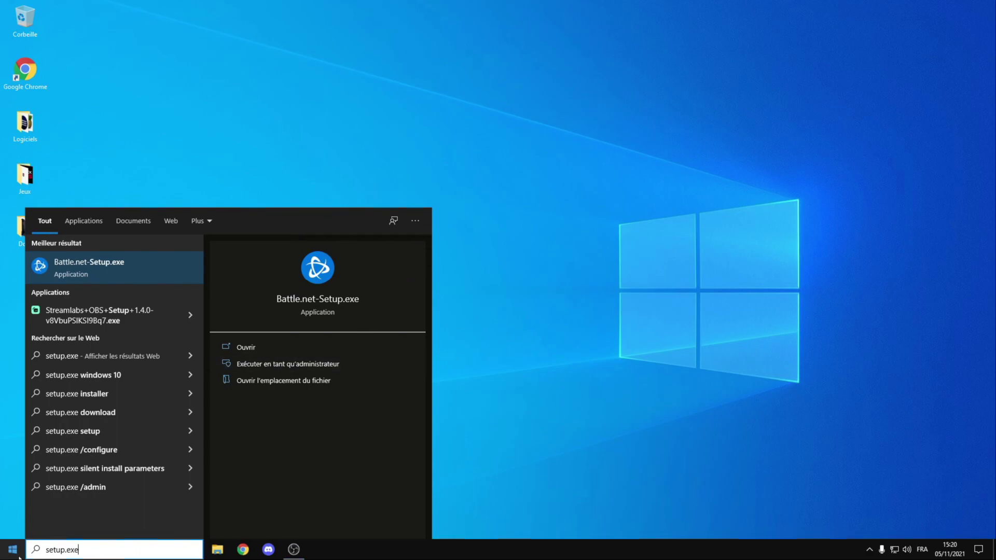
drag(91, 551, 45, 551)
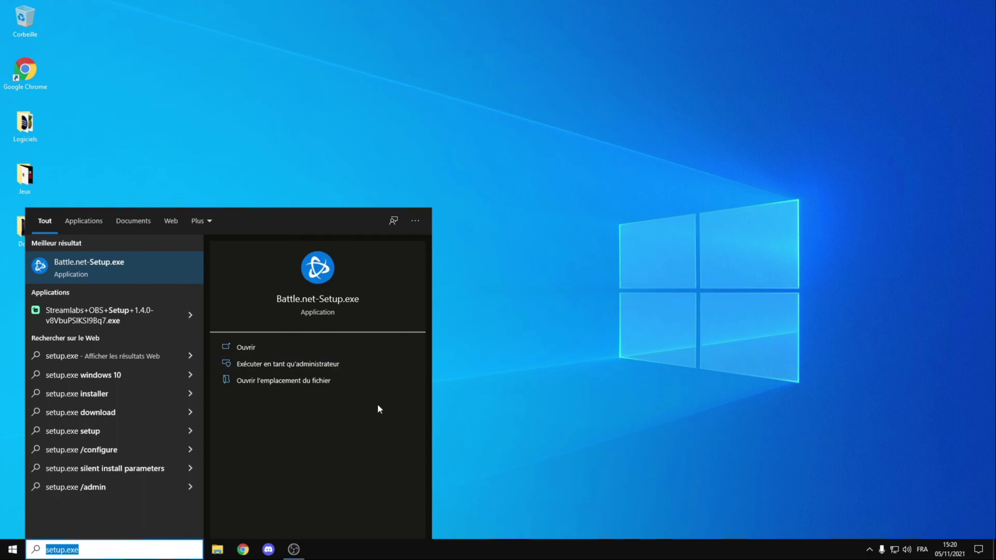
key(BackSpace)
click(526, 315)
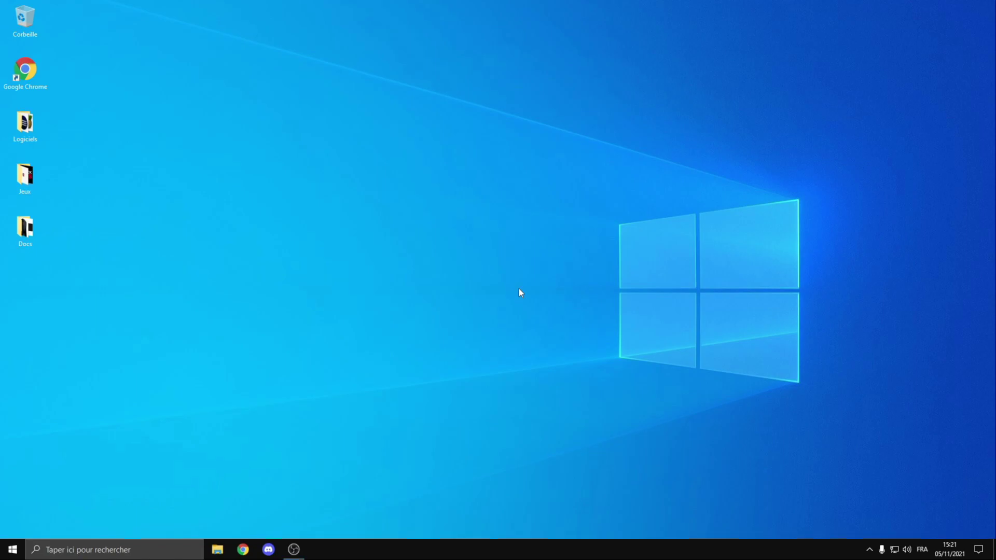
click(242, 550)
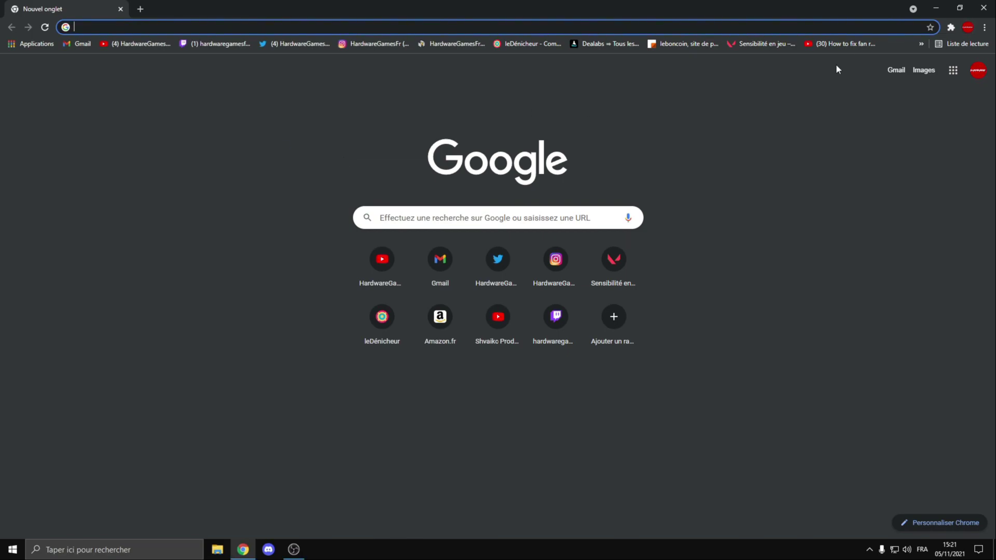
click(937, 7)
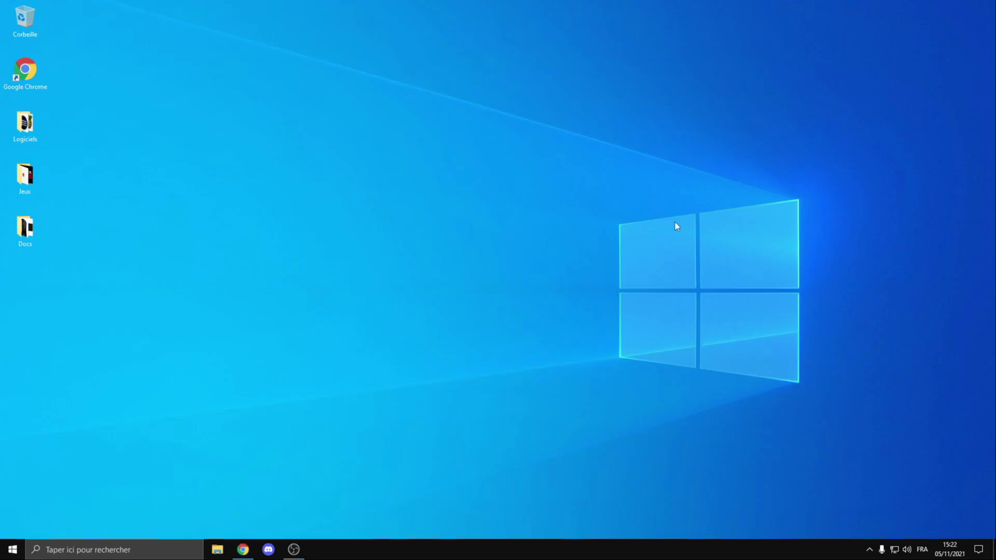
Step: Show the computer's power options in Windows
click(12, 550)
click(13, 526)
click(49, 502)
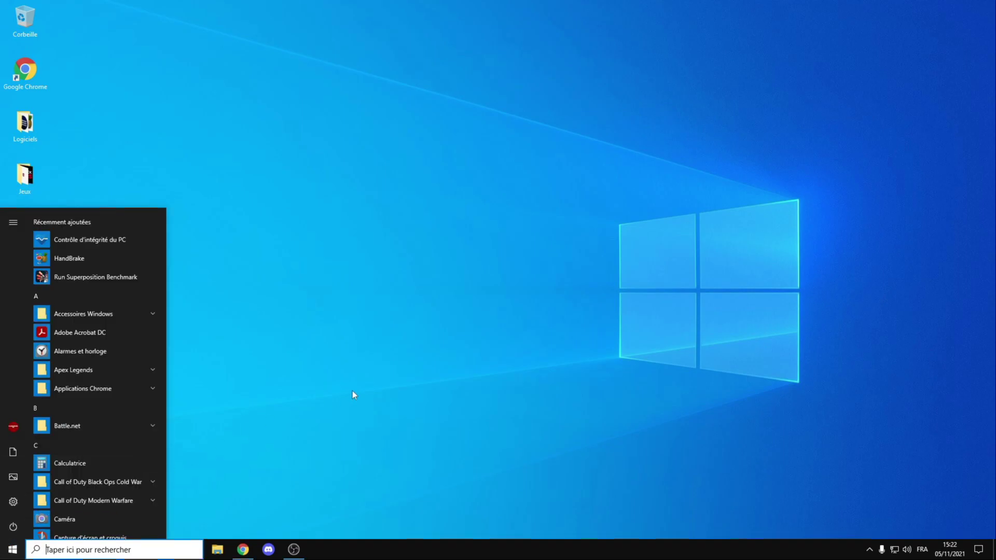